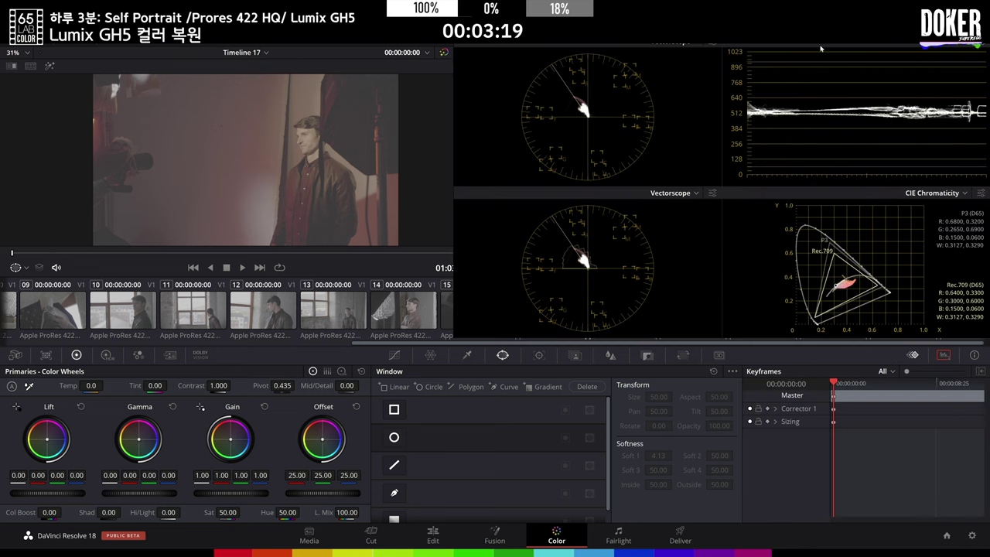
Change the upper-left scope from Vectorscope to Waveform and reopen the floating scopes window beside the viewer.
{"action": "left_click", "coordinate": [700, 44]}
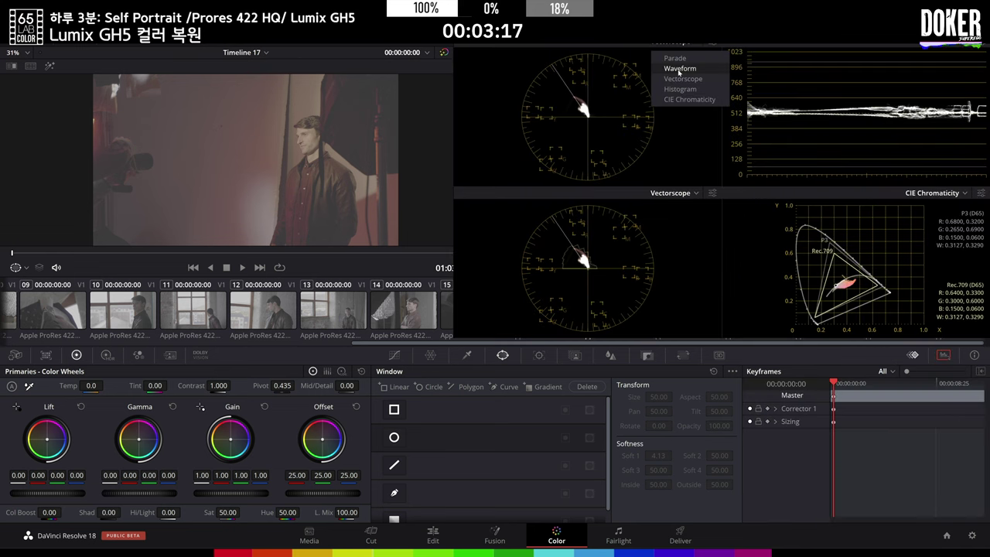
{"action": "left_click", "coordinate": [677, 65]}
{"action": "key", "text": "ctrl+shift+w"}
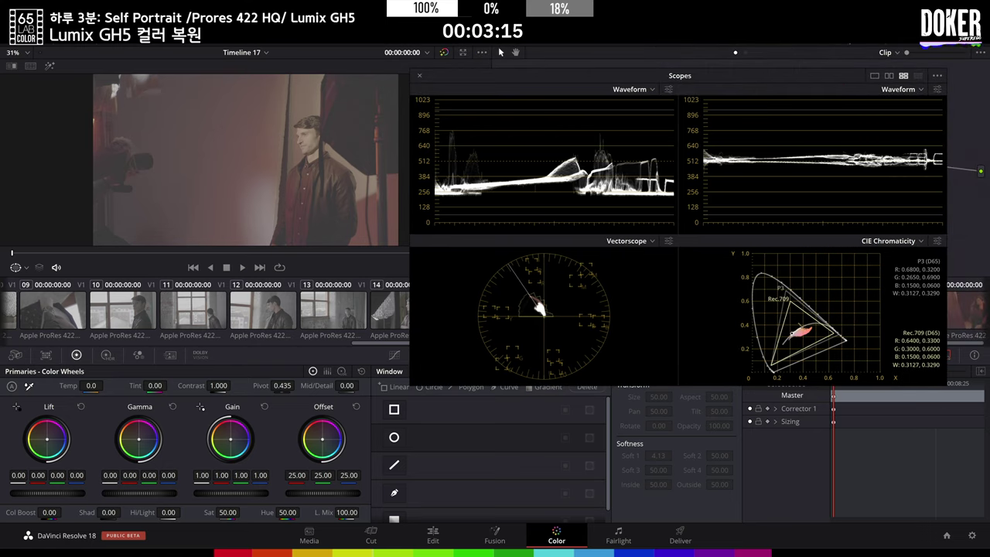
{"action": "key", "text": "ctrl+shift+w"}
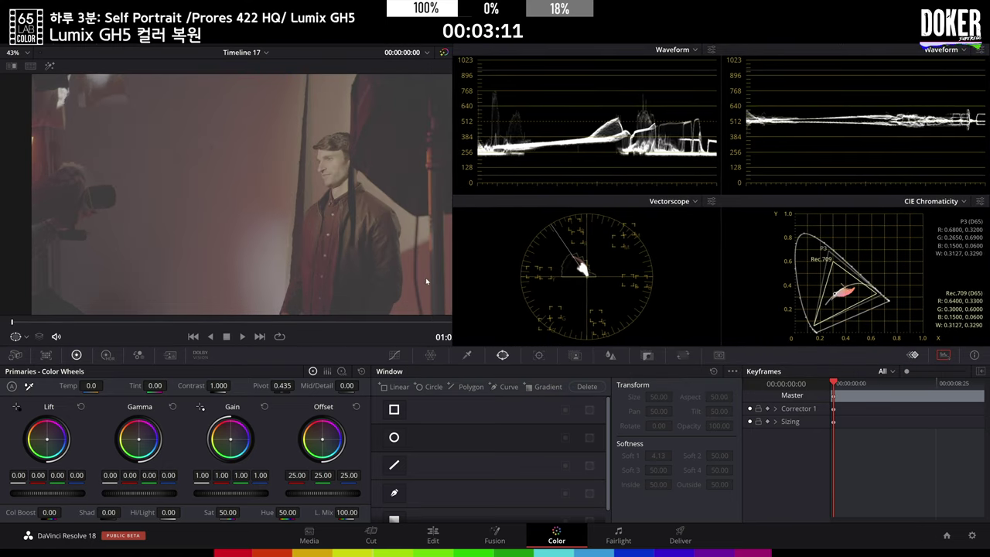
Set Contrast to 1.442 and Pivot to 0.551, and on a new serial node set Lift to -0.02, Gain to 1.03 and Gamma to 0.02.
{"action": "left_click_drag", "start_coordinate": [219, 385], "coordinate": [302, 384]}
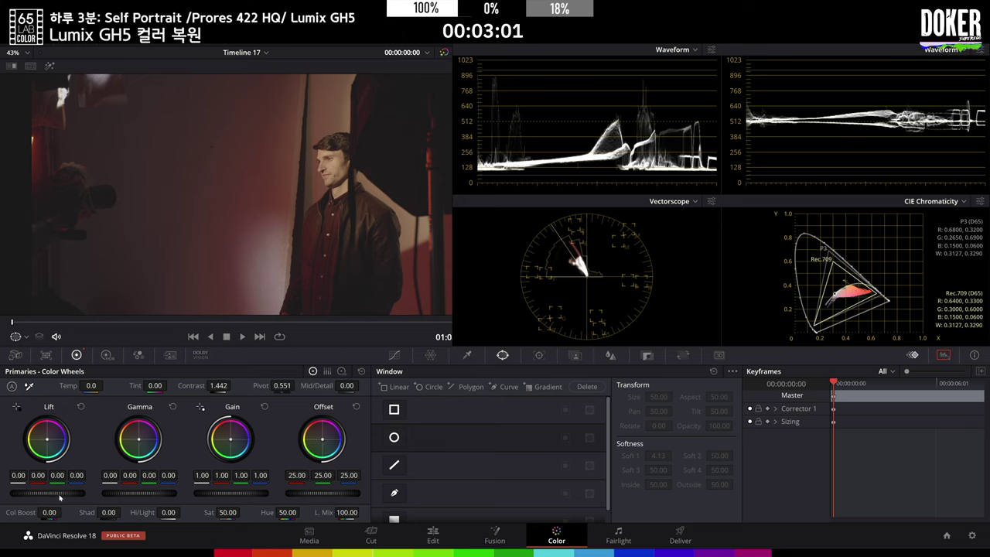
{"action": "key", "text": "alt+s"}
{"action": "left_click_drag", "start_coordinate": [60, 495], "coordinate": [55, 495]}
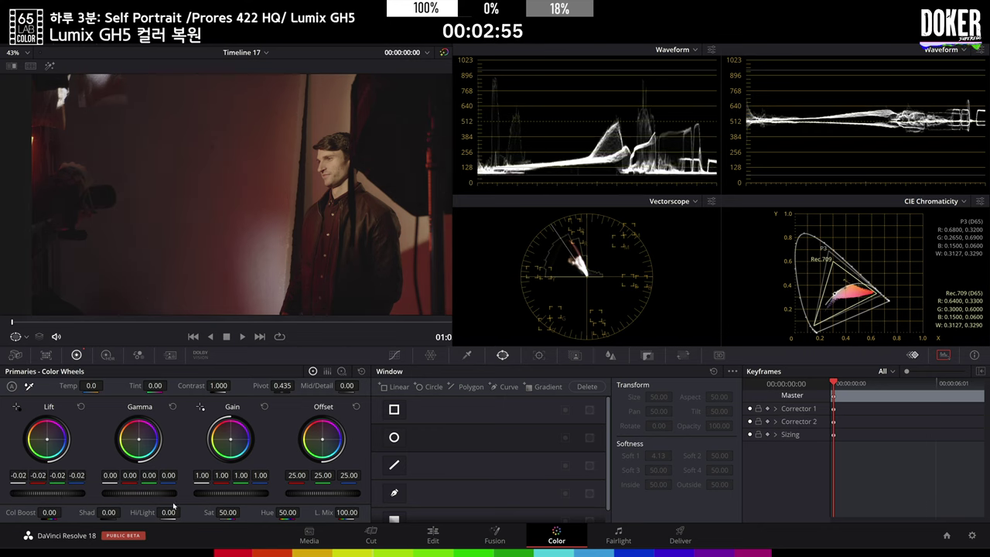
{"action": "left_click_drag", "start_coordinate": [225, 496], "coordinate": [232, 497]}
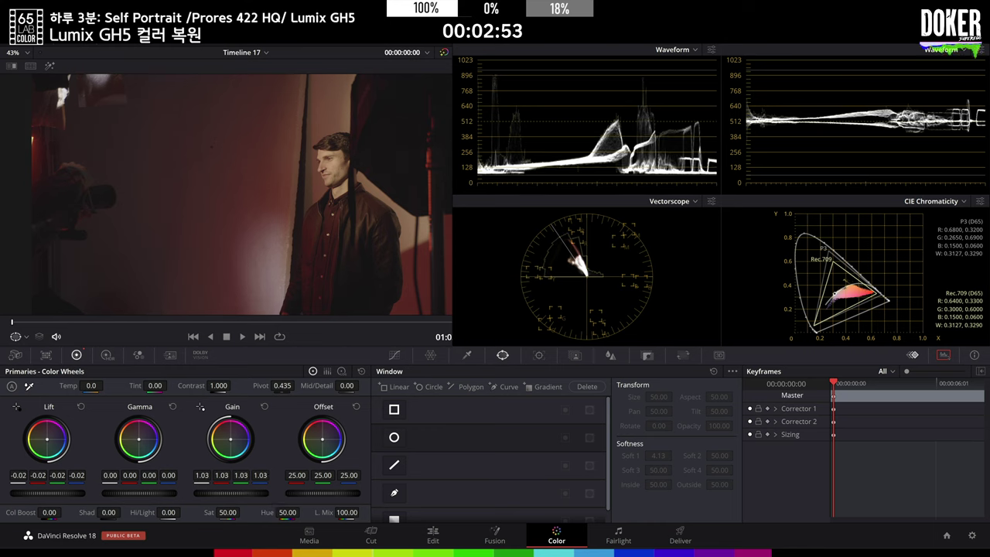
{"action": "left_click_drag", "start_coordinate": [150, 496], "coordinate": [174, 498]}
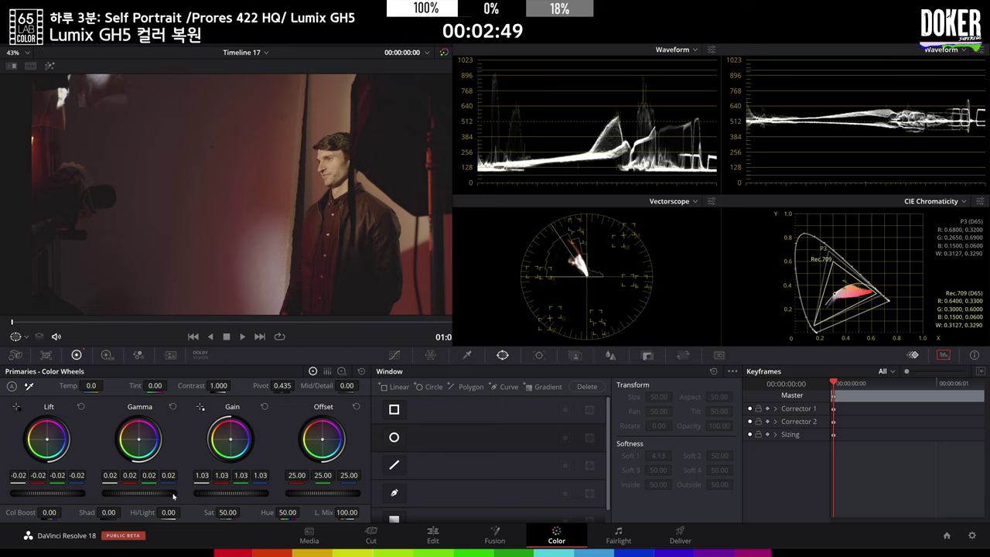
Add a serial node and shape its custom curve into an S-curve with lowered shadows and slightly raised highlights.
{"action": "key", "text": "alt+s"}
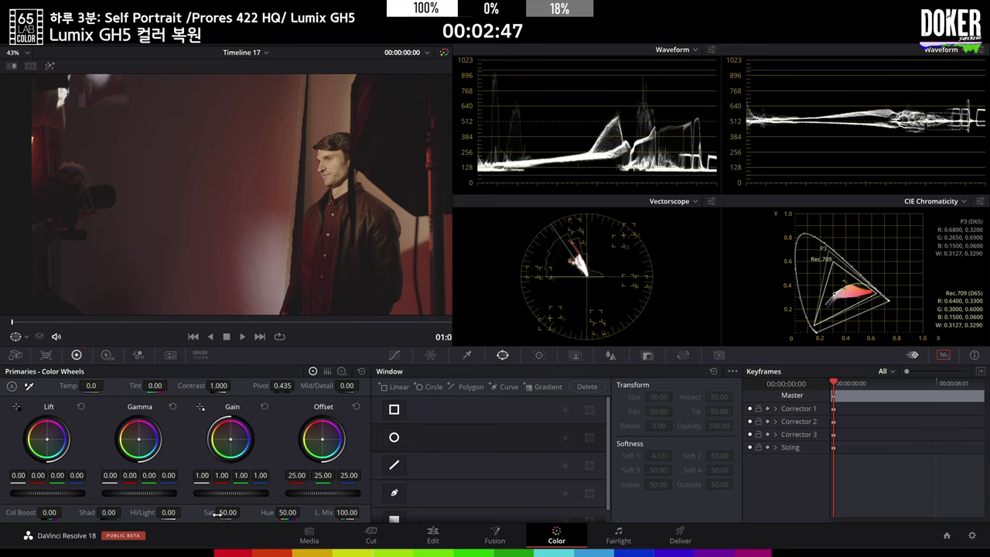
{"action": "left_click", "coordinate": [395, 356]}
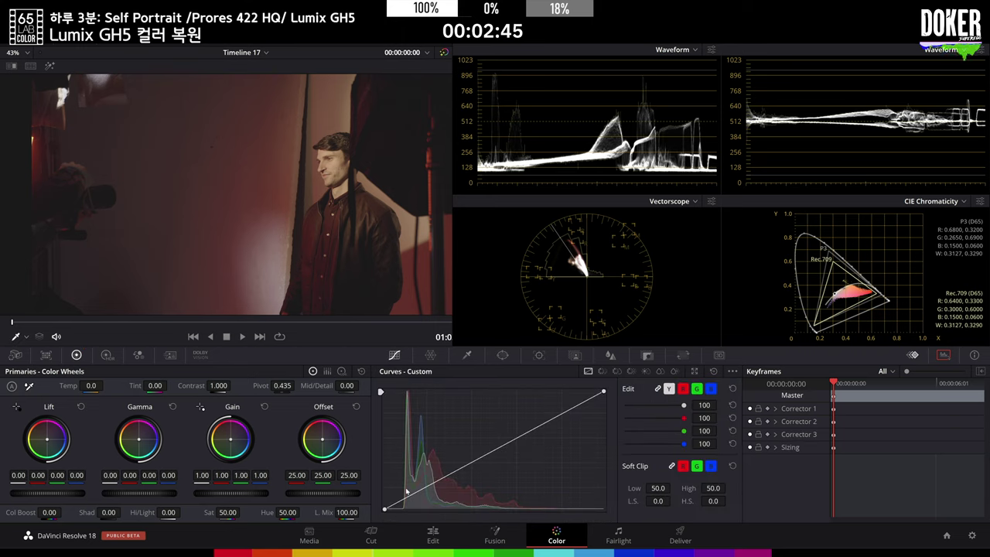
{"action": "left_click_drag", "start_coordinate": [404, 500], "coordinate": [440, 497]}
{"action": "left_click_drag", "start_coordinate": [570, 409], "coordinate": [559, 414]}
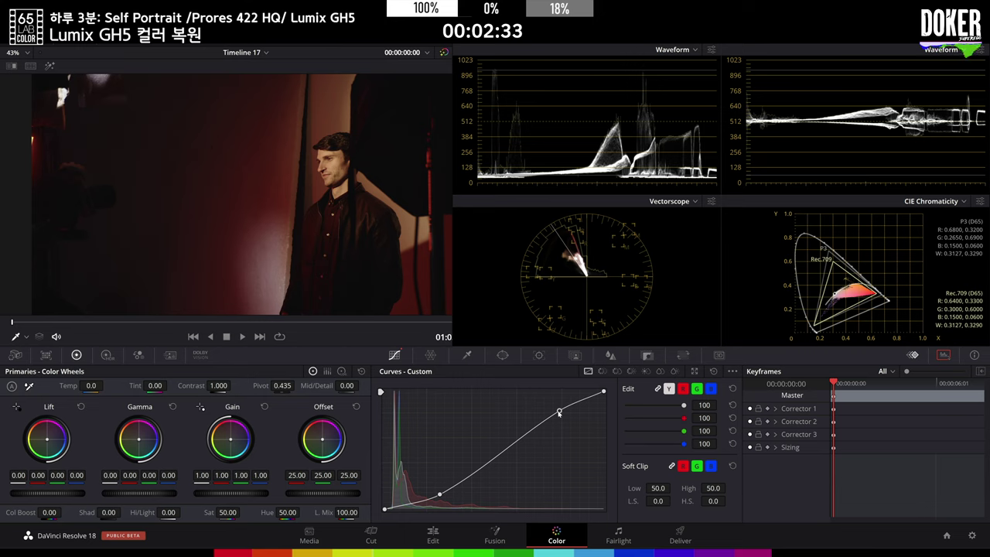
Add a serial node with Saturation 60.60, and another whose custom curve slightly raises the lower midtones.
{"action": "key", "text": "alt+s"}
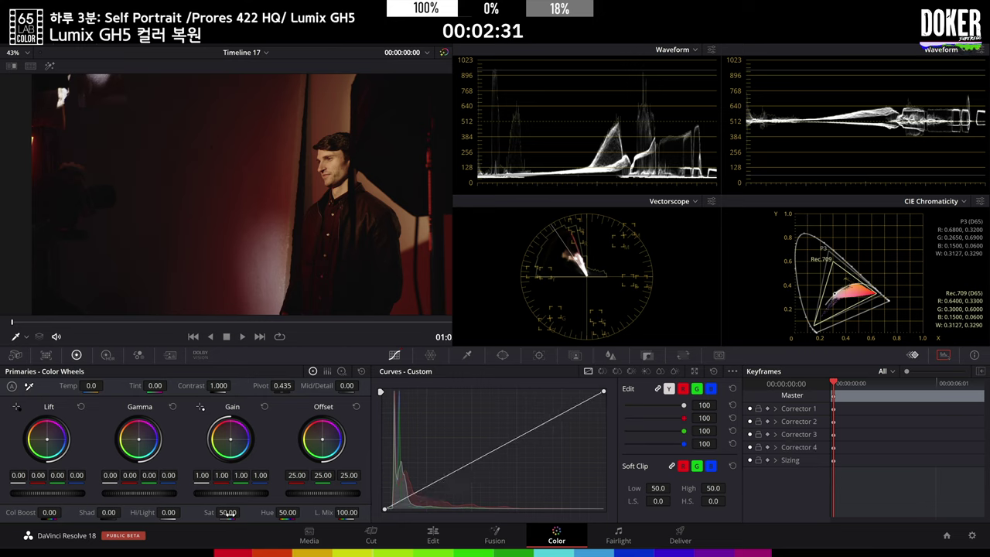
{"action": "left_click_drag", "start_coordinate": [228, 513], "coordinate": [244, 512]}
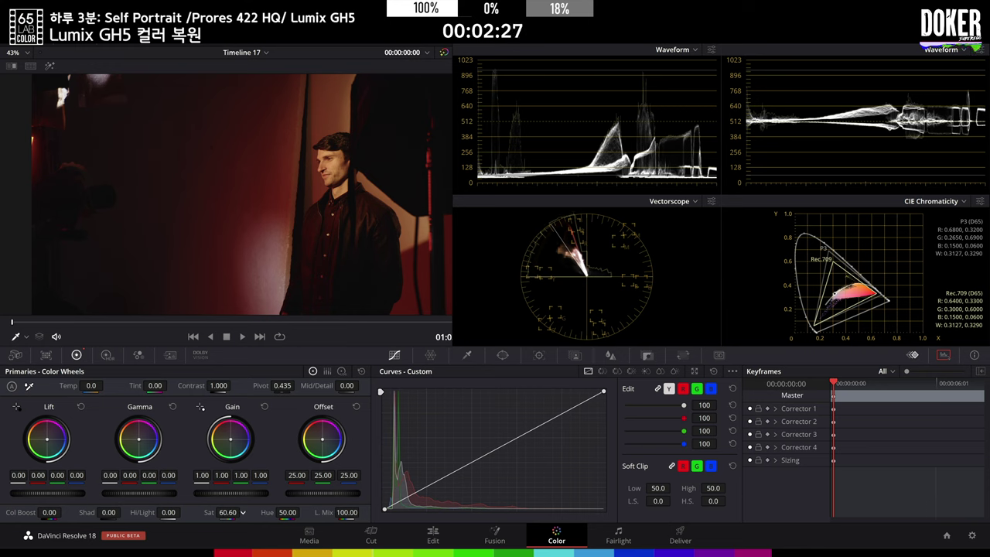
{"action": "key", "text": "alt+s"}
{"action": "left_click_drag", "start_coordinate": [442, 475], "coordinate": [473, 459]}
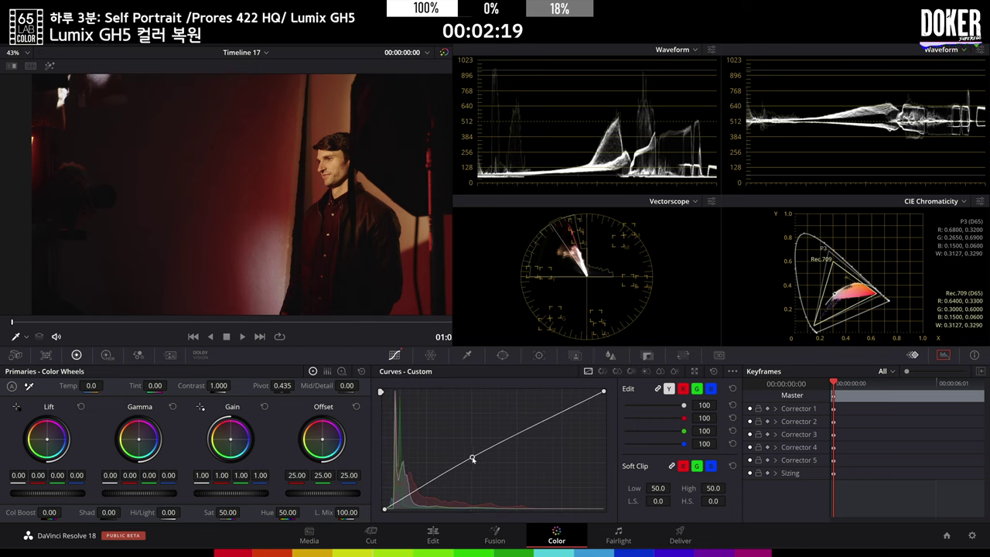
Add a serial node with Offset 19.97, 25.79 and 25.16 for red, green and blue, Tint 16.00 and Temp 120.0.
{"action": "key", "text": "alt+s"}
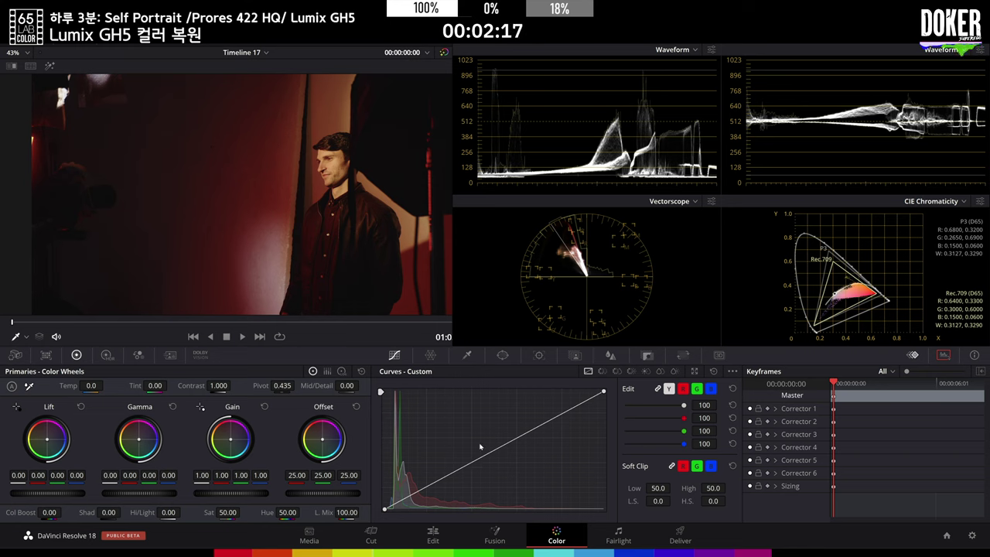
{"action": "left_click_drag", "start_coordinate": [326, 440], "coordinate": [310, 449]}
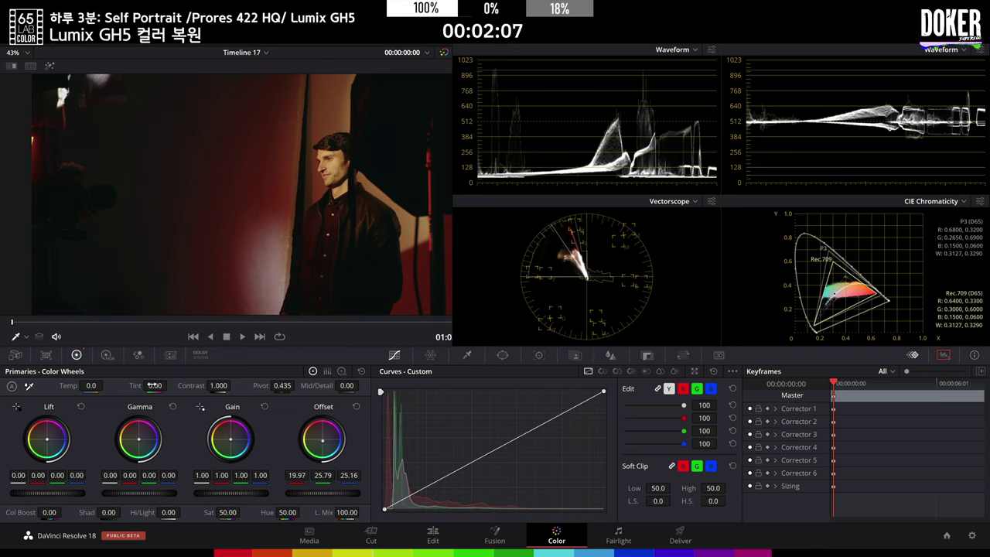
{"action": "left_click_drag", "start_coordinate": [155, 386], "coordinate": [106, 386]}
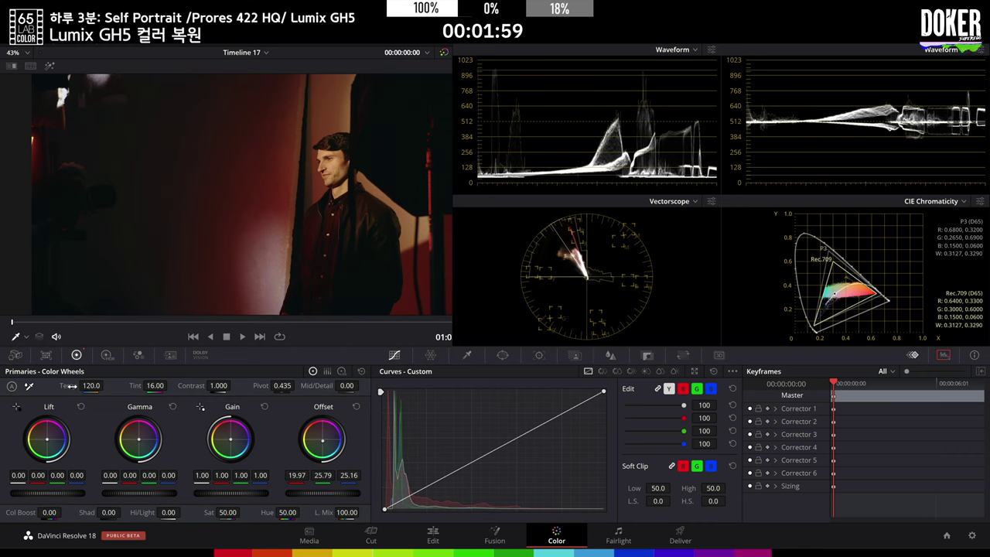
Close the floating scopes, apply clip 17's grade to the clips from 18 onward, and check clips 19 and 18.
{"action": "key", "text": "ctrl+shift+w"}
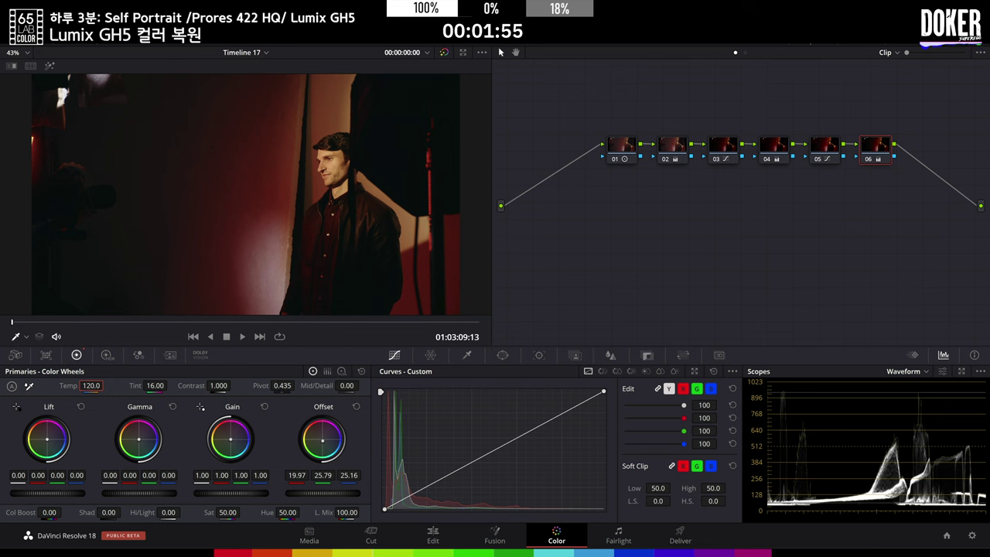
{"action": "left_click", "coordinate": [807, 44]}
{"action": "left_click", "coordinate": [687, 313]}
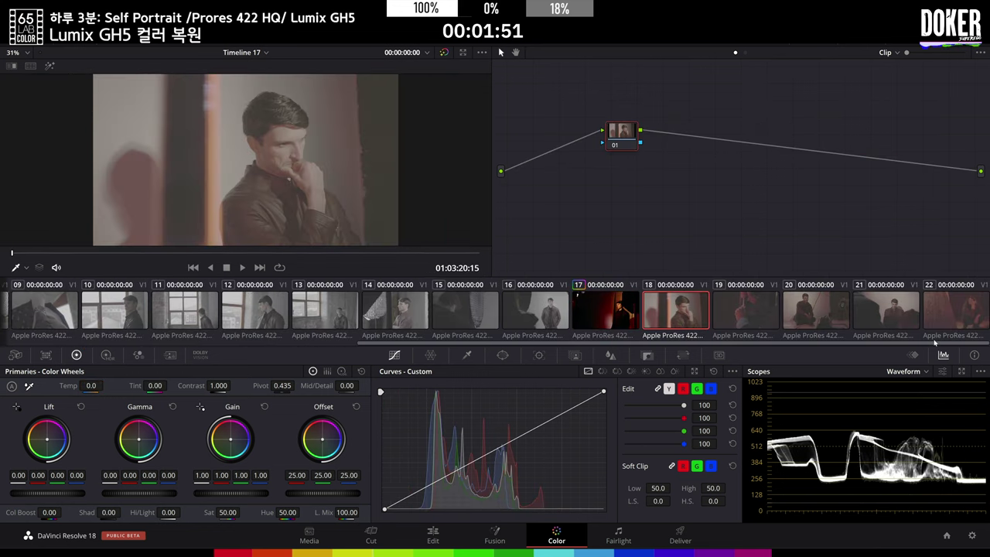
{"action": "left_click", "coordinate": [787, 311], "text": "shift"}
{"action": "key", "text": "equal"}
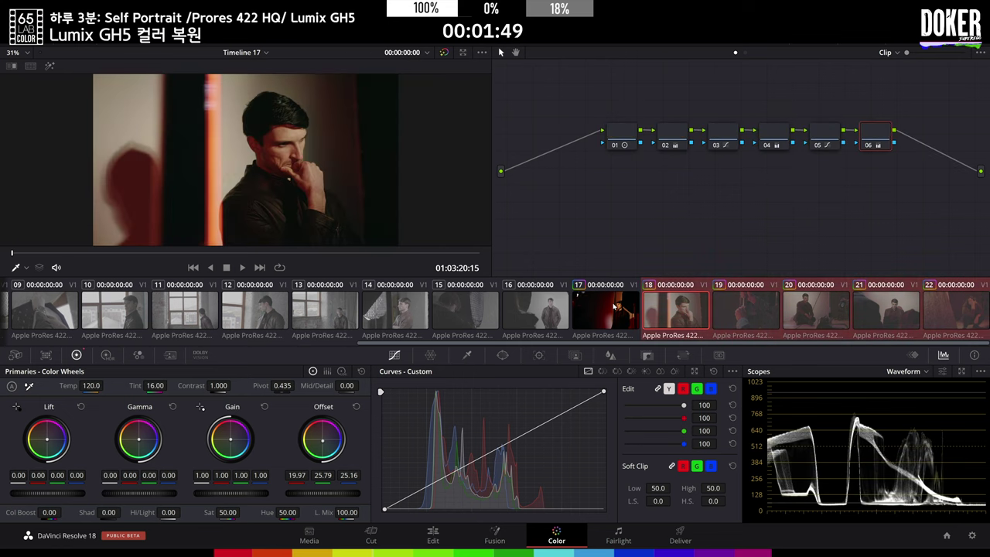
{"action": "left_click", "coordinate": [732, 314]}
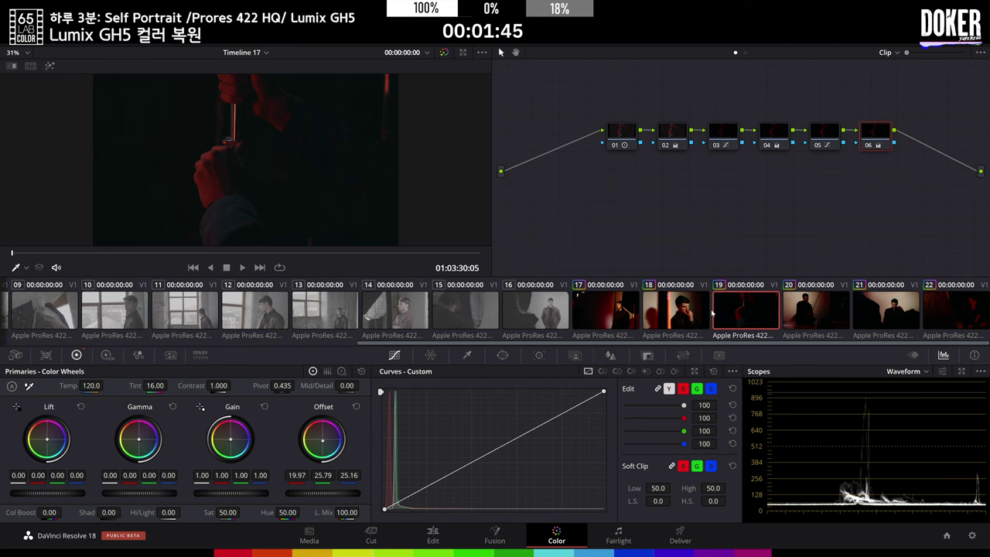
{"action": "left_click", "coordinate": [684, 313]}
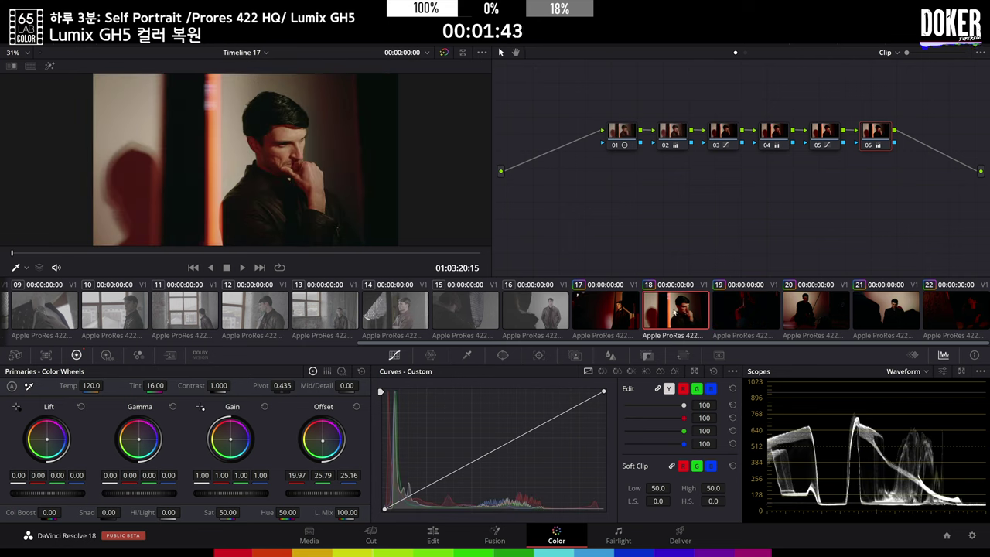
Apply clip 17's grade to clip 16 and all the ungraded clips before it.
{"action": "left_click", "coordinate": [545, 331]}
{"action": "left_click_drag", "start_coordinate": [549, 345], "coordinate": [78, 355]}
{"action": "key", "text": "ctrl+a"}
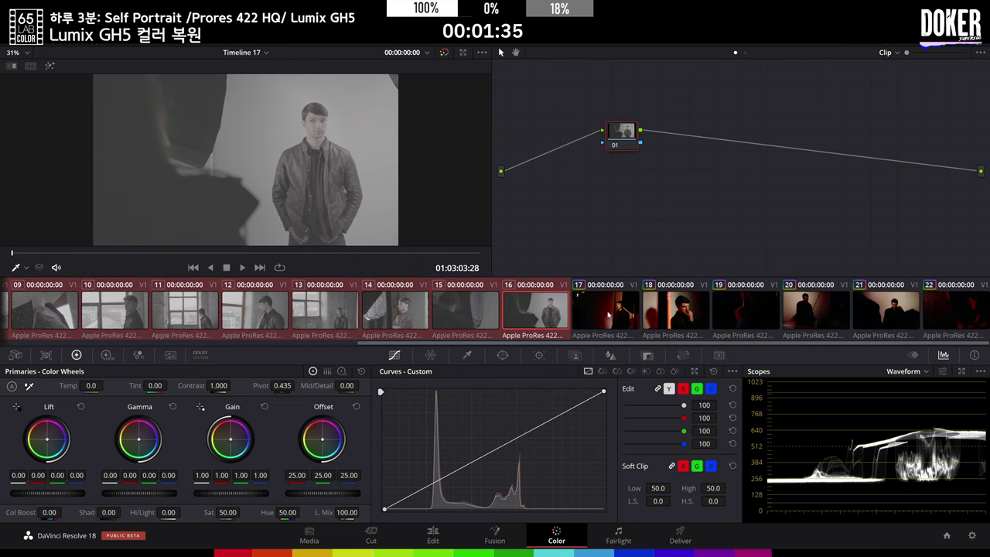
{"action": "middle_click", "coordinate": [609, 313]}
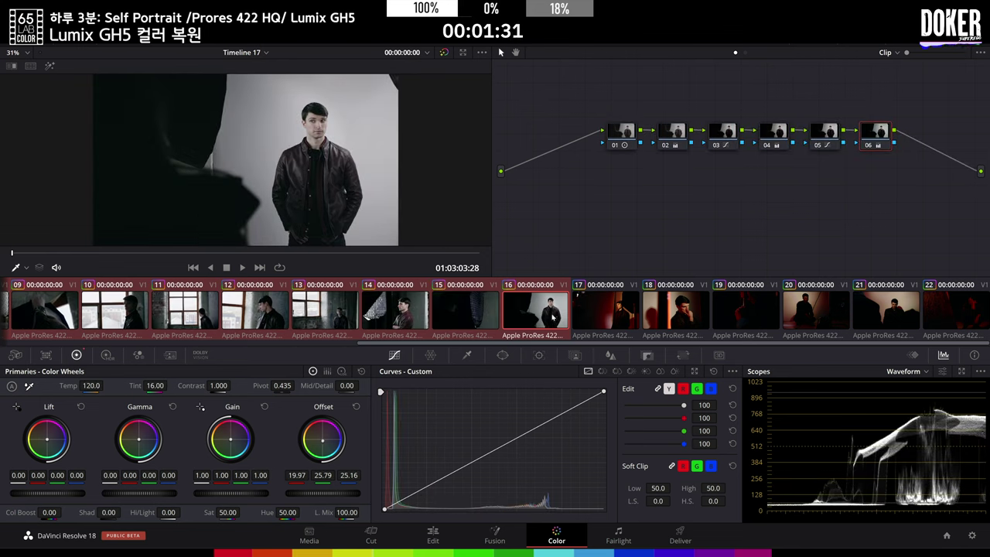
On clip 16, set the Pivot of node 01 to 0.533.
{"action": "left_click", "coordinate": [553, 315]}
{"action": "left_click", "coordinate": [625, 131]}
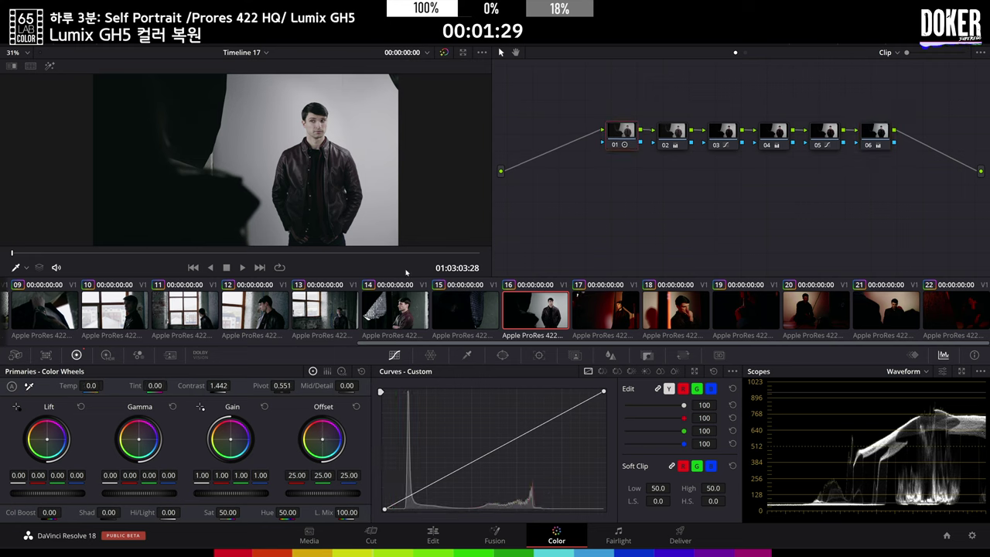
{"action": "left_click_drag", "start_coordinate": [283, 386], "coordinate": [297, 385]}
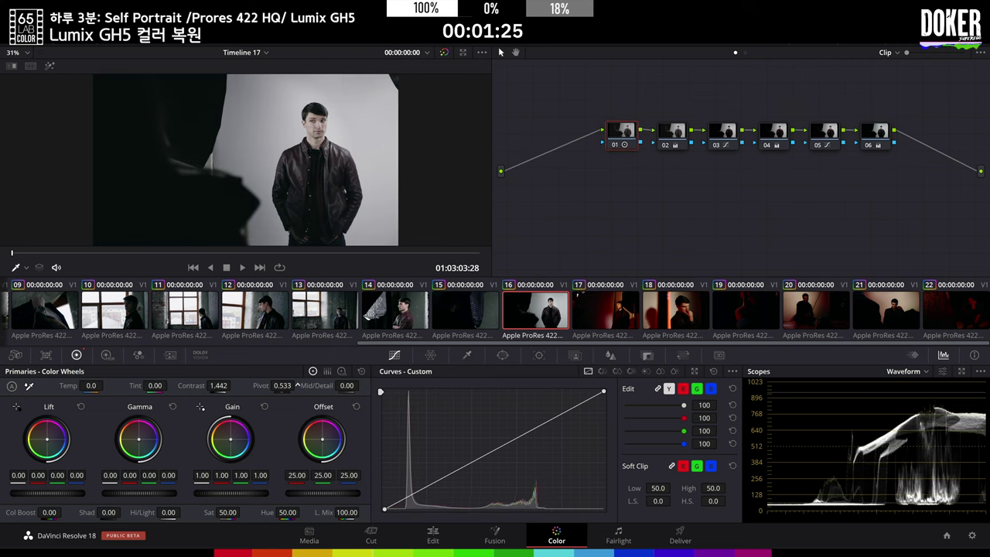
On clip 16's node 02, set Lift to 0.00, Gamma to 0.03 and Gain to 1.02.
{"action": "left_click", "coordinate": [678, 131]}
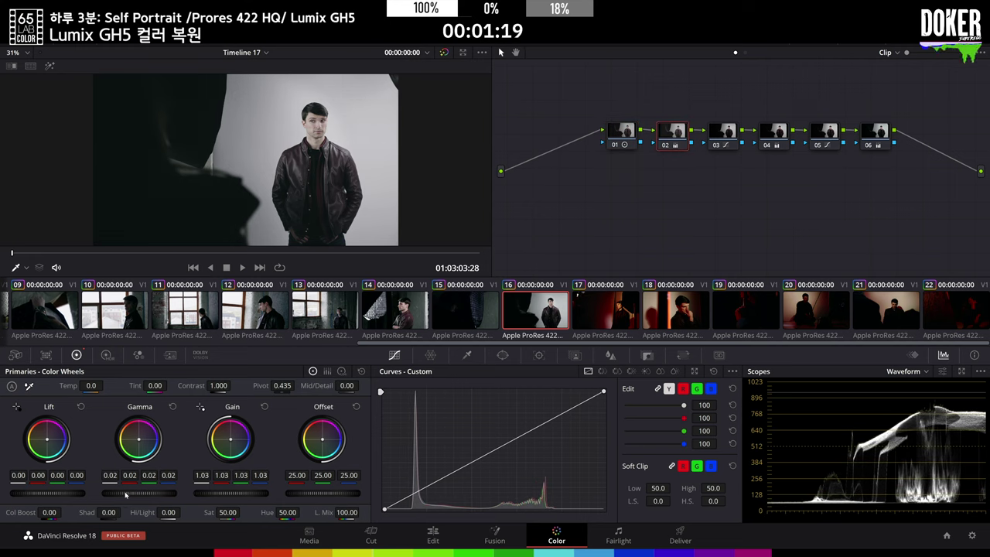
{"action": "left_click_drag", "start_coordinate": [118, 494], "coordinate": [128, 493]}
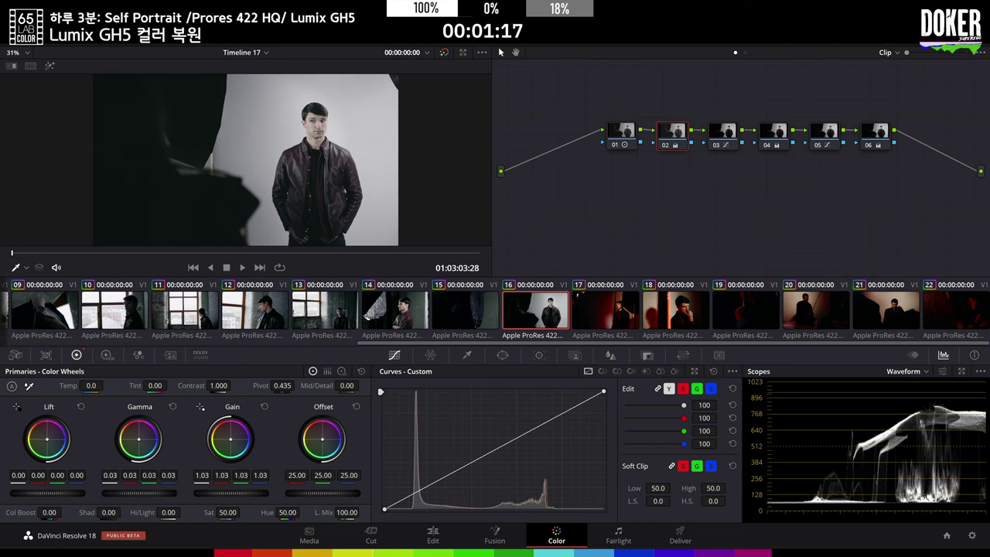
{"action": "left_click_drag", "start_coordinate": [221, 495], "coordinate": [214, 495]}
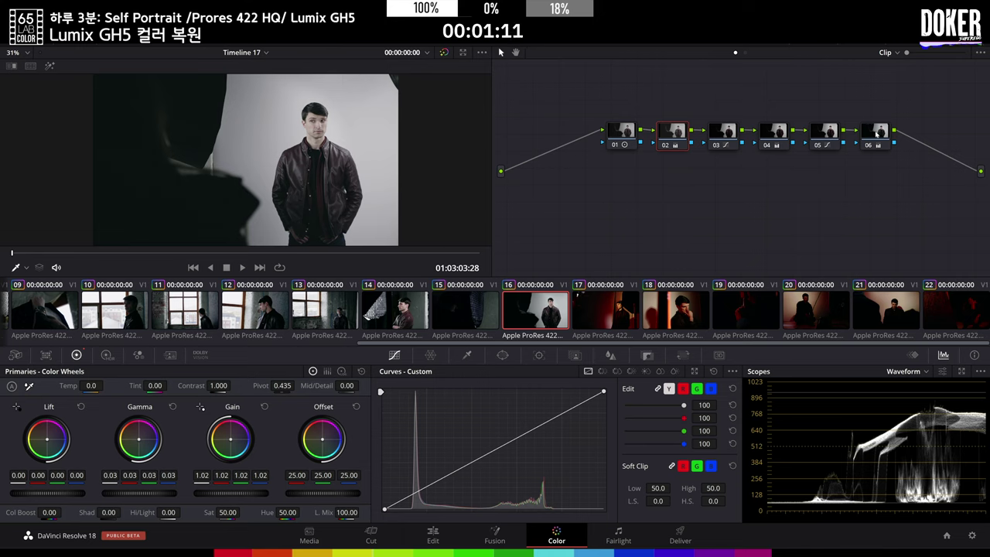
Select node 06 of clip 16 and switch the scope display to Vectorscope.
{"action": "left_click", "coordinate": [876, 133]}
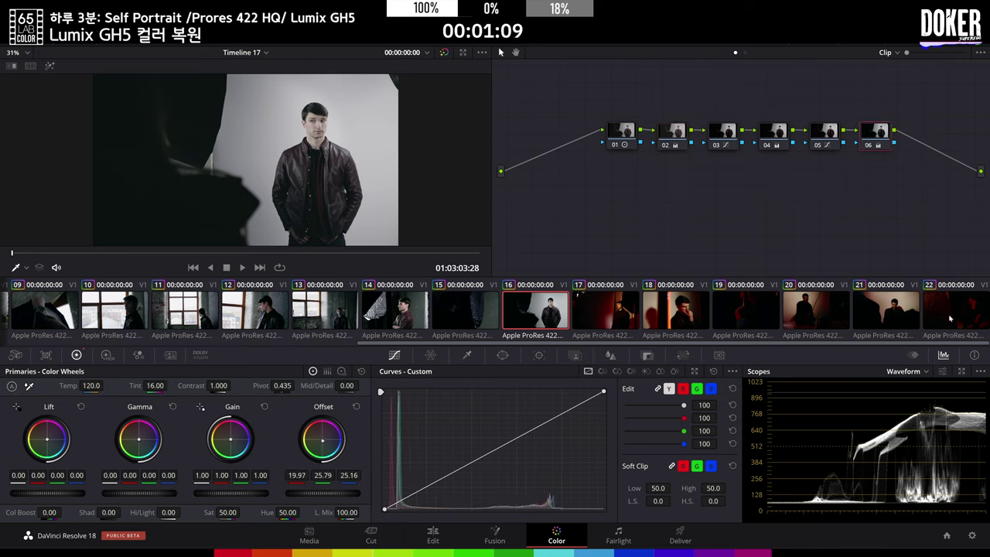
{"action": "left_click", "coordinate": [910, 373]}
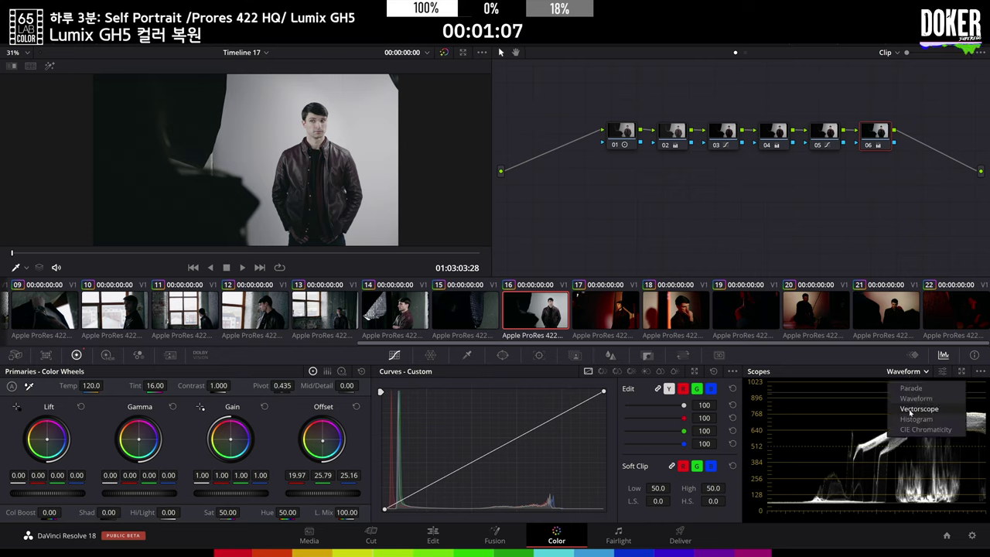
{"action": "left_click", "coordinate": [913, 409]}
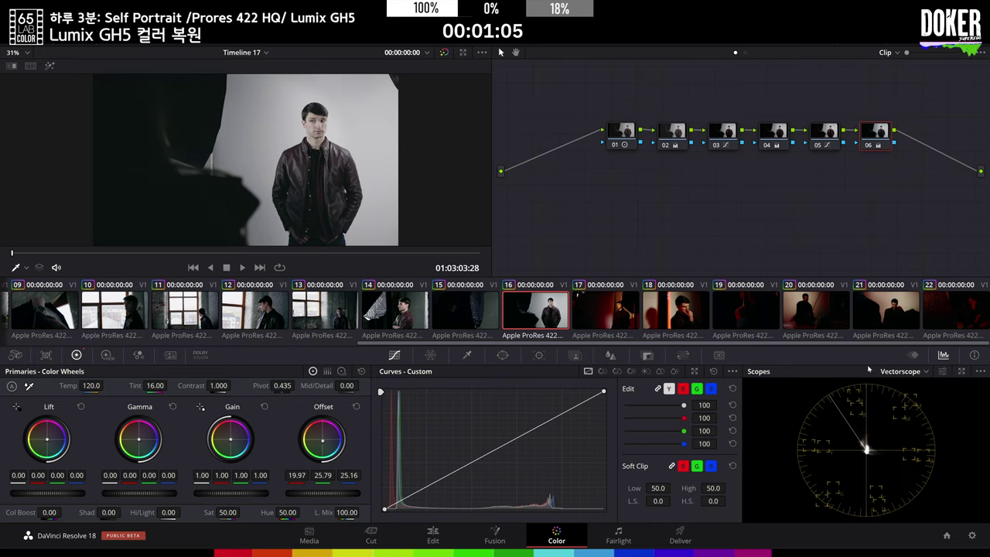
Review nodes 01 and 02, add a serial node after node 06, and reselect node 06.
{"action": "left_click", "coordinate": [628, 136]}
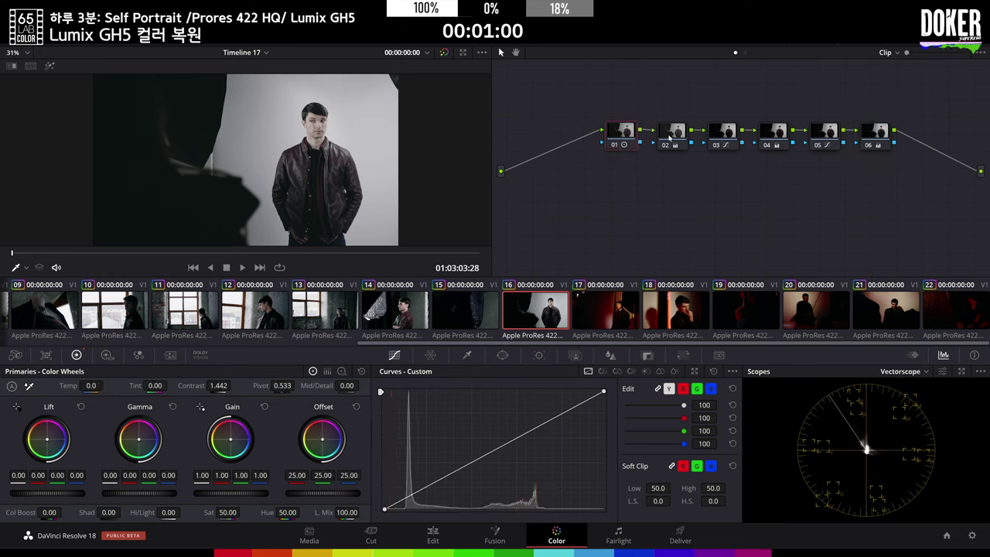
{"action": "left_click", "coordinate": [672, 136]}
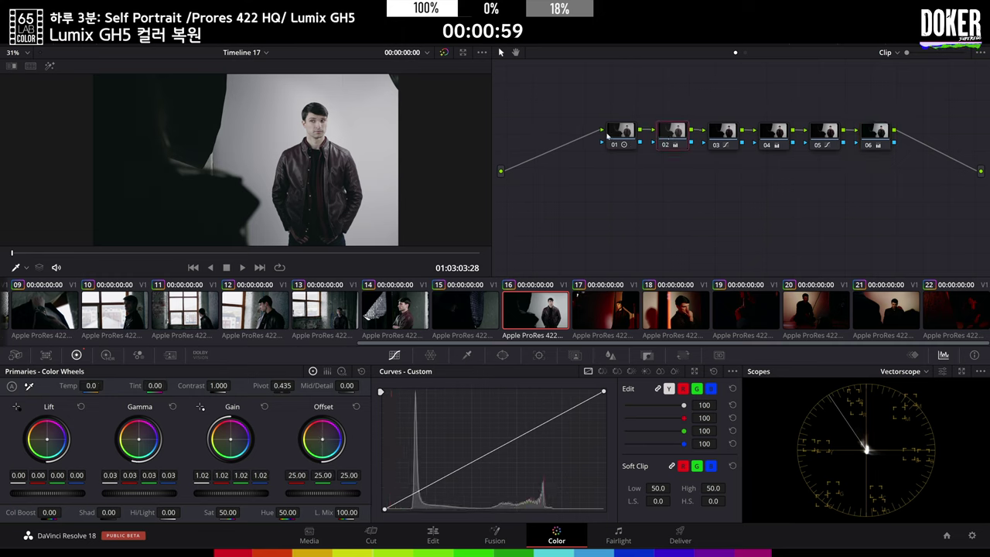
{"action": "left_click", "coordinate": [882, 133]}
{"action": "key", "text": "alt+s"}
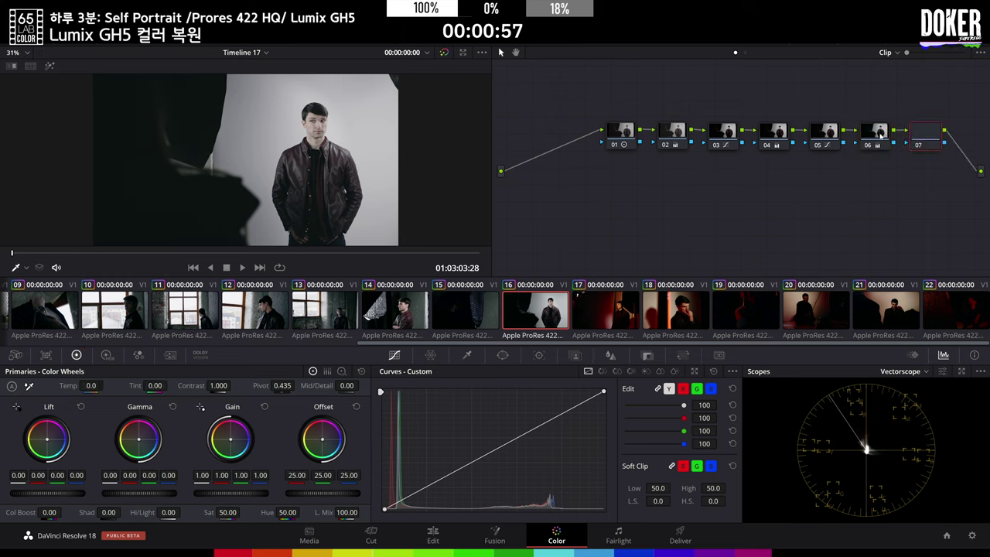
{"action": "left_click", "coordinate": [874, 135]}
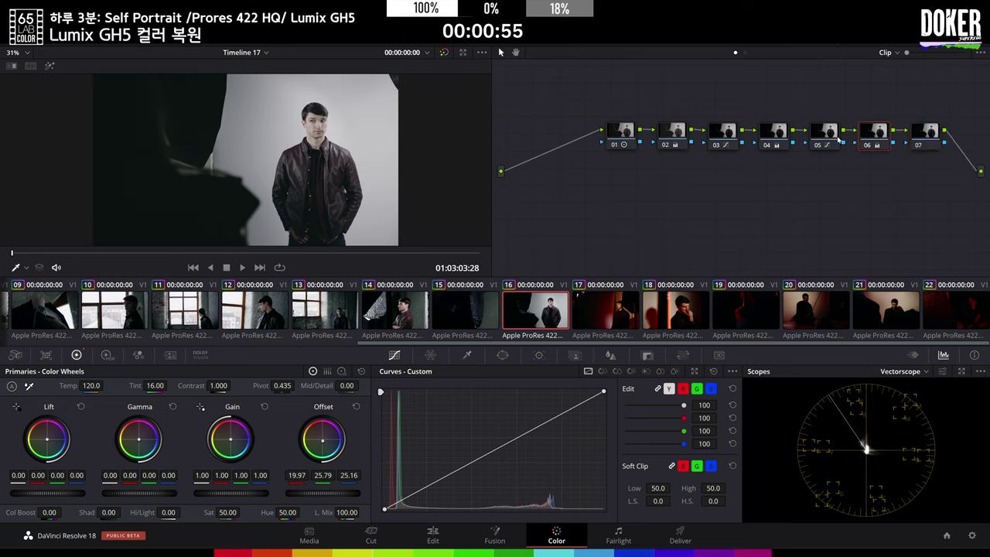
On clip 16, raise the saturation of node 04 and set the Temp of node 06 to 630.0.
{"action": "left_click", "coordinate": [832, 137]}
{"action": "left_click", "coordinate": [775, 135]}
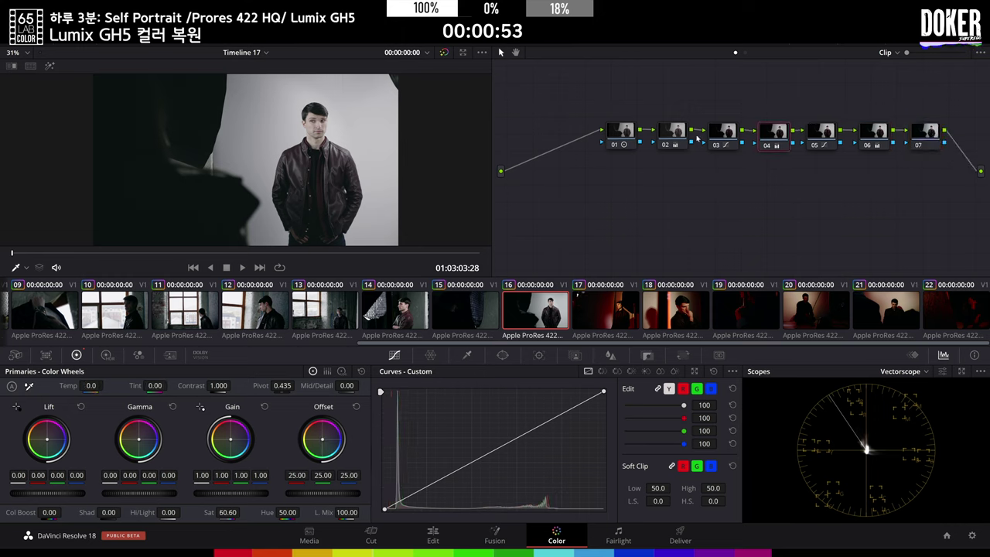
{"action": "left_click_drag", "start_coordinate": [229, 512], "coordinate": [243, 512]}
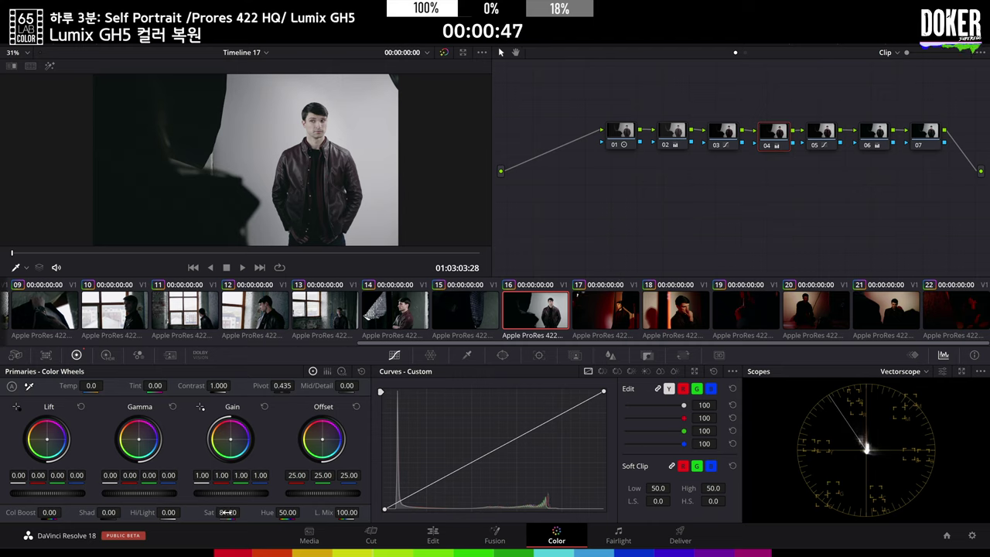
{"action": "left_click", "coordinate": [873, 133]}
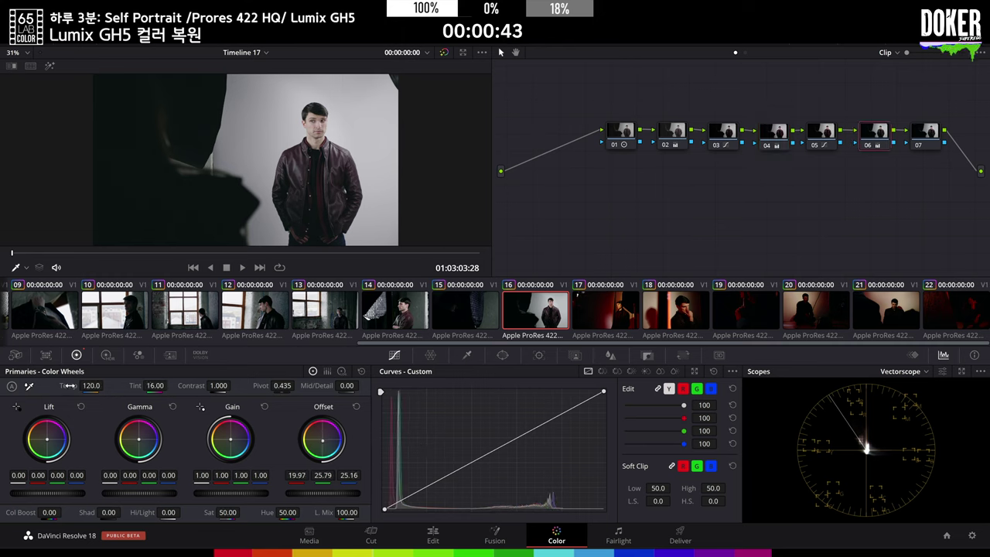
{"action": "left_click_drag", "start_coordinate": [68, 385], "coordinate": [88, 386]}
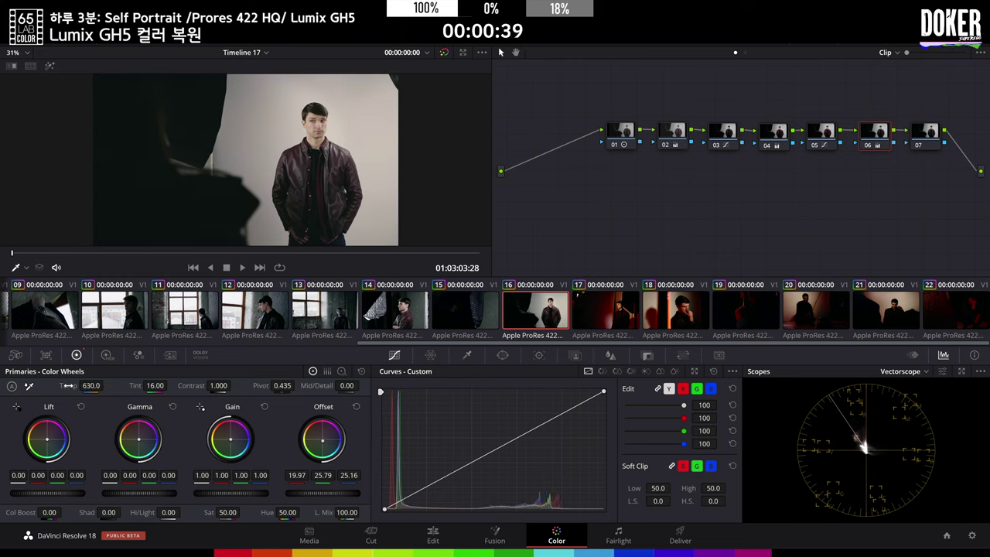
On node 03's custom curve, shift the shadow point to deepen the darks and raise the highlight point slightly.
{"action": "left_click", "coordinate": [626, 137]}
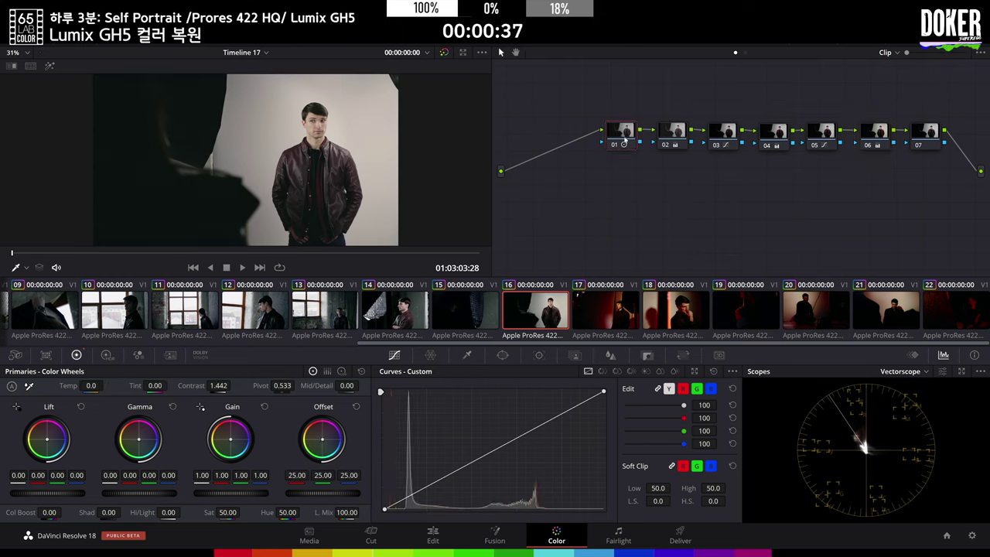
{"action": "left_click", "coordinate": [725, 133]}
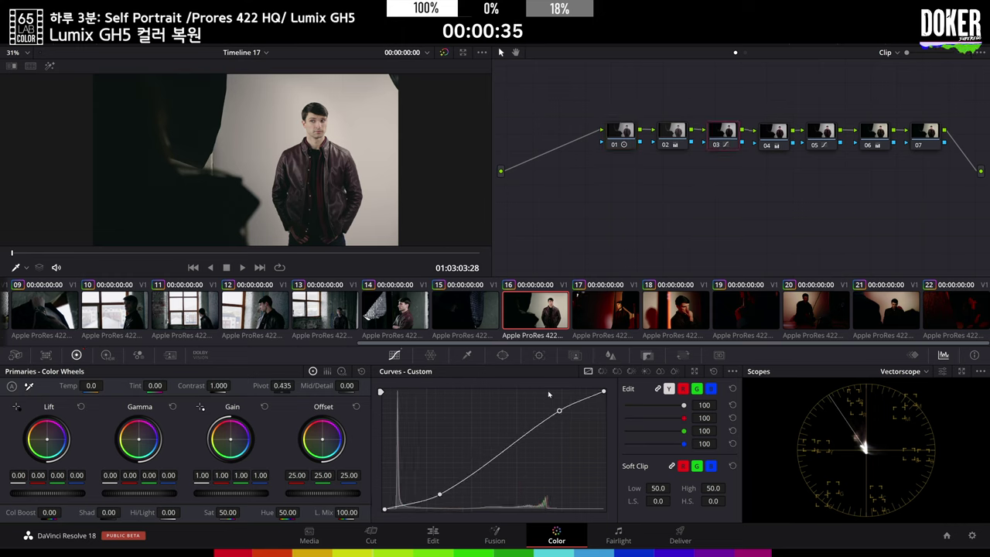
{"action": "left_click_drag", "start_coordinate": [439, 496], "coordinate": [451, 495]}
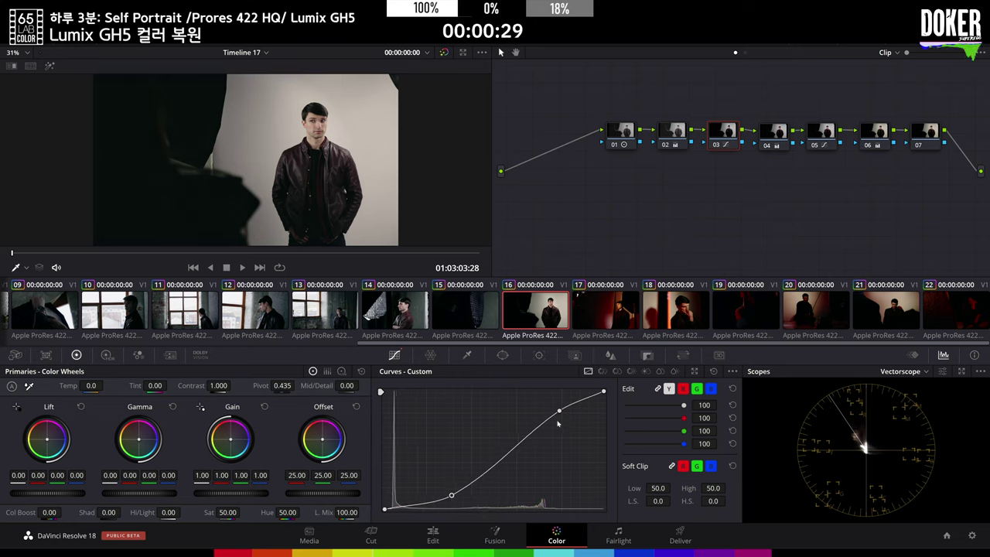
{"action": "mouse_move", "coordinate": [559, 411]}
{"action": "left_mouse_down"}
{"action": "mouse_move", "coordinate": [567, 418]}
{"action": "mouse_move", "coordinate": [563, 408]}
{"action": "left_mouse_up"}
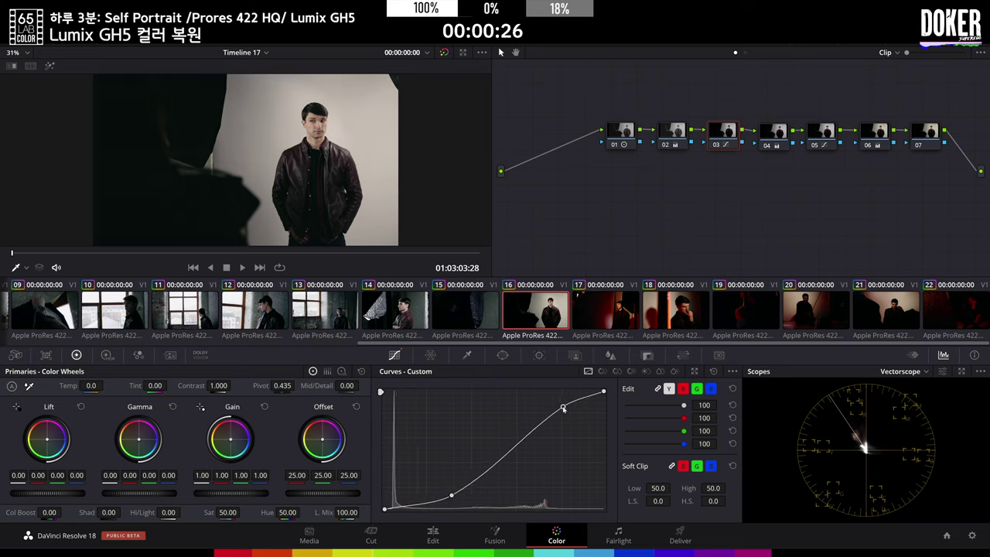
Warm node 06's Gamma color balance to red 0.01, green -0.00 and blue -0.01.
{"action": "left_click", "coordinate": [875, 133]}
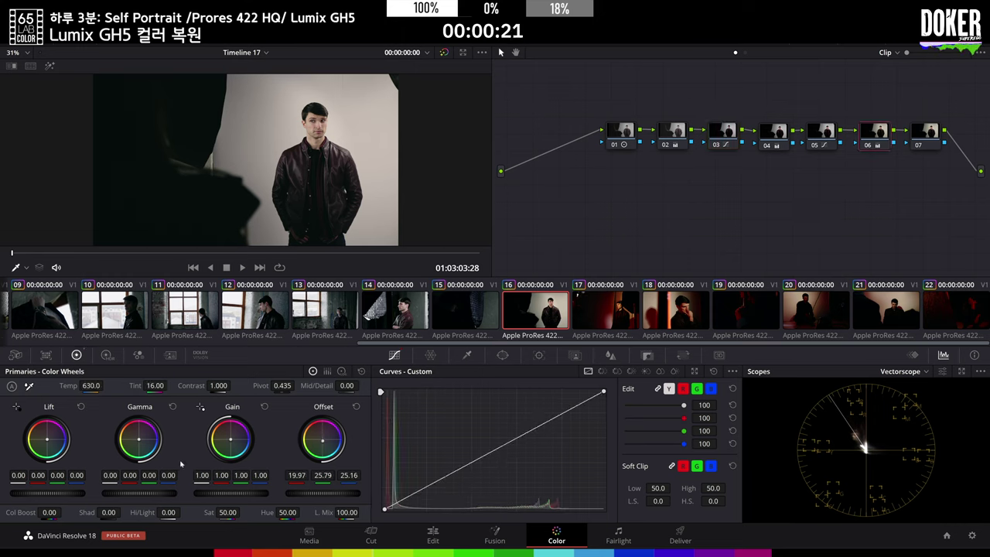
{"action": "left_click_drag", "start_coordinate": [139, 442], "coordinate": [138, 440]}
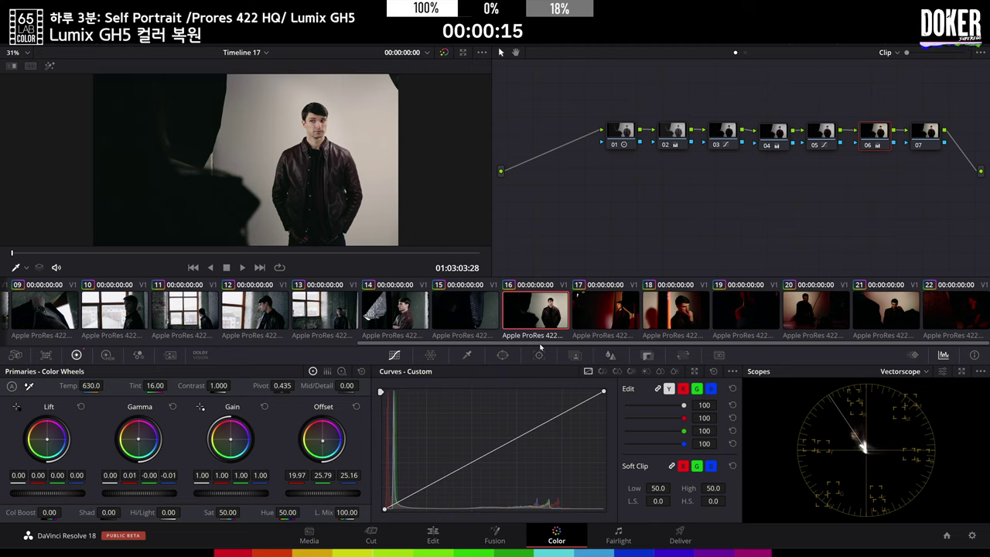
Select clips 01 to 15 together and apply clip 16's grade to all of them.
{"action": "left_click", "coordinate": [487, 317]}
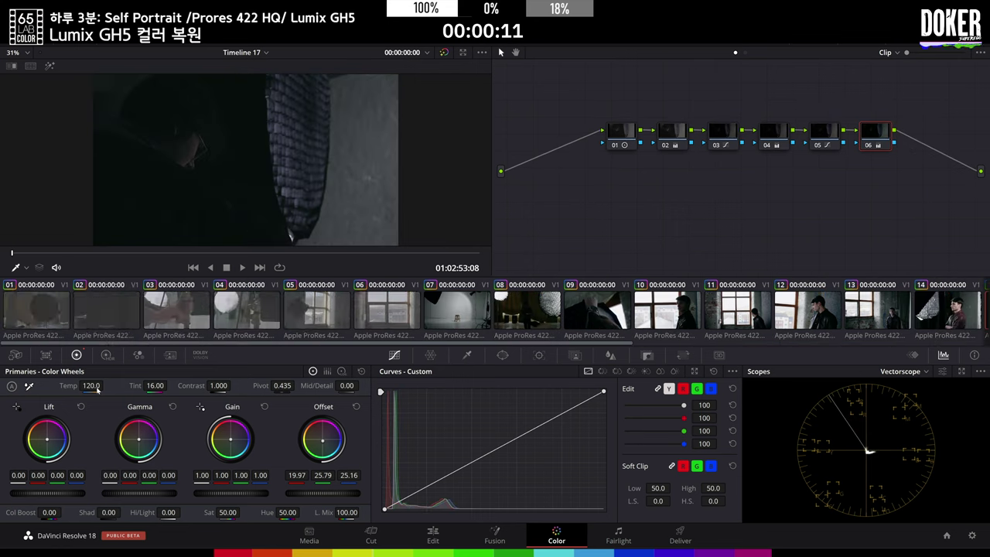
{"action": "left_click", "coordinate": [51, 338], "text": "shift"}
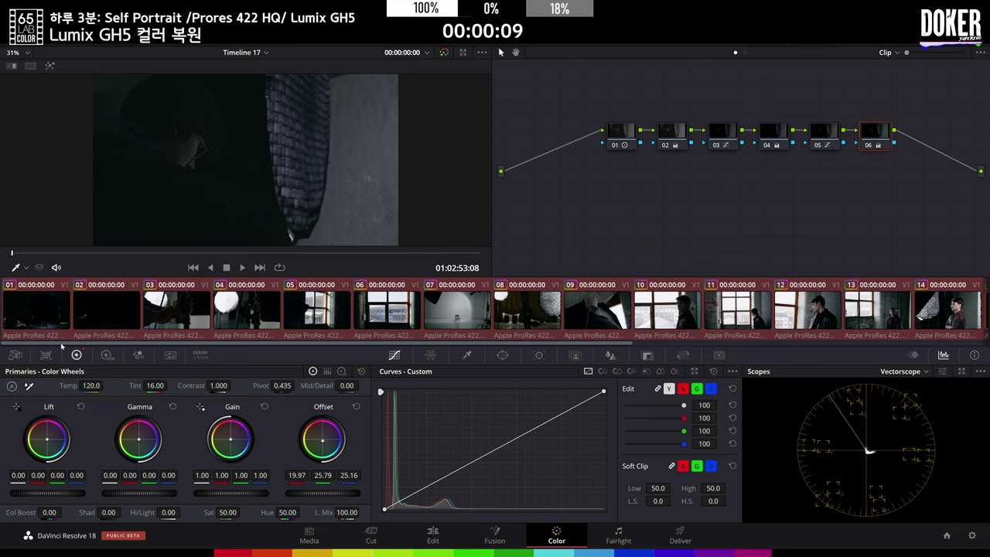
{"action": "left_click_drag", "start_coordinate": [61, 342], "coordinate": [352, 360]}
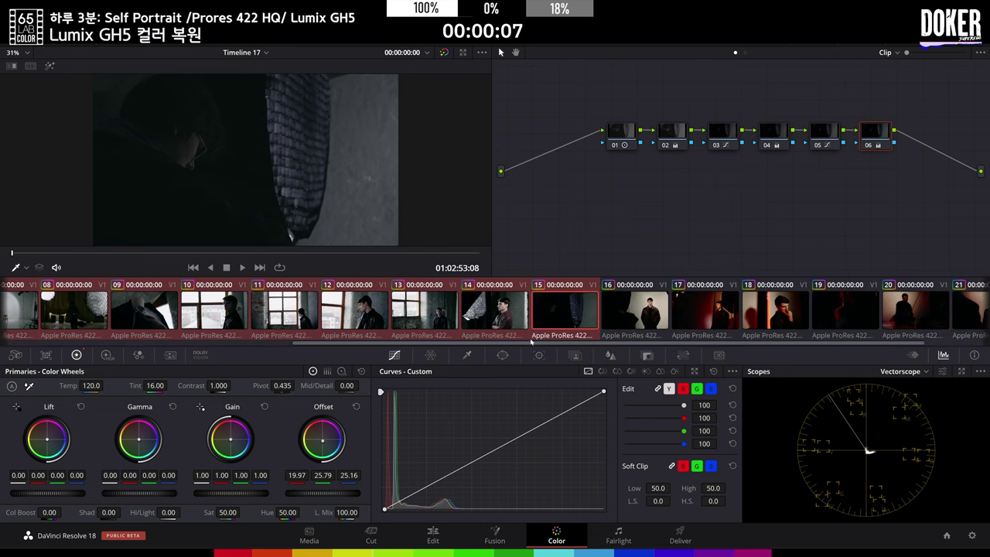
{"action": "middle_click", "coordinate": [655, 327]}
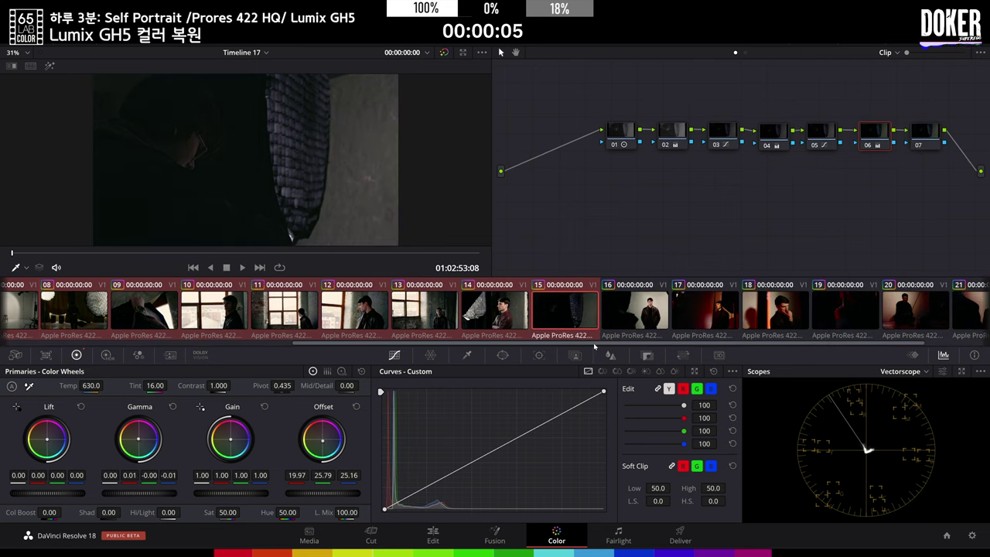
Go to clip 01 and play its opening seconds to check the applied grade.
{"action": "left_click_drag", "start_coordinate": [597, 346], "coordinate": [187, 347]}
{"action": "left_click", "coordinate": [44, 310]}
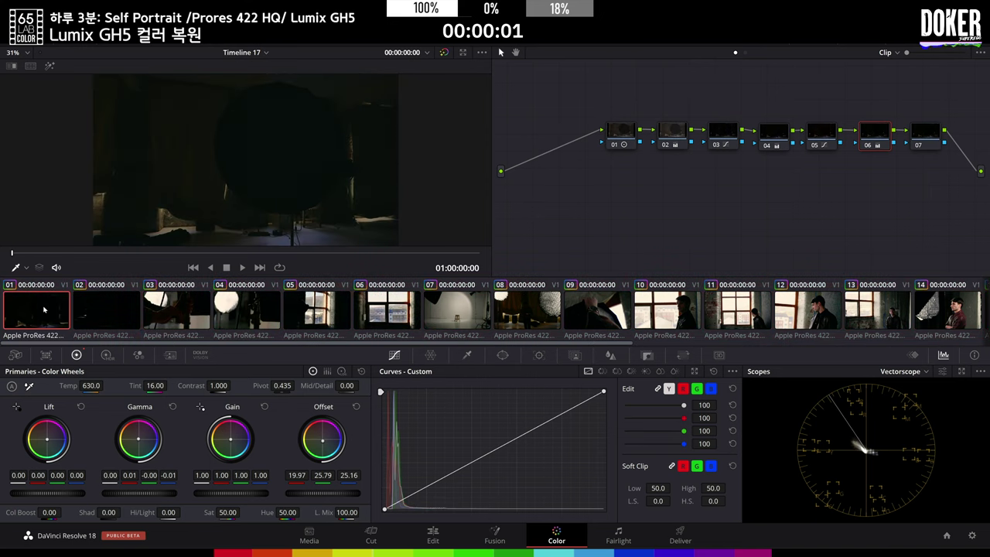
{"action": "key", "text": "space"}
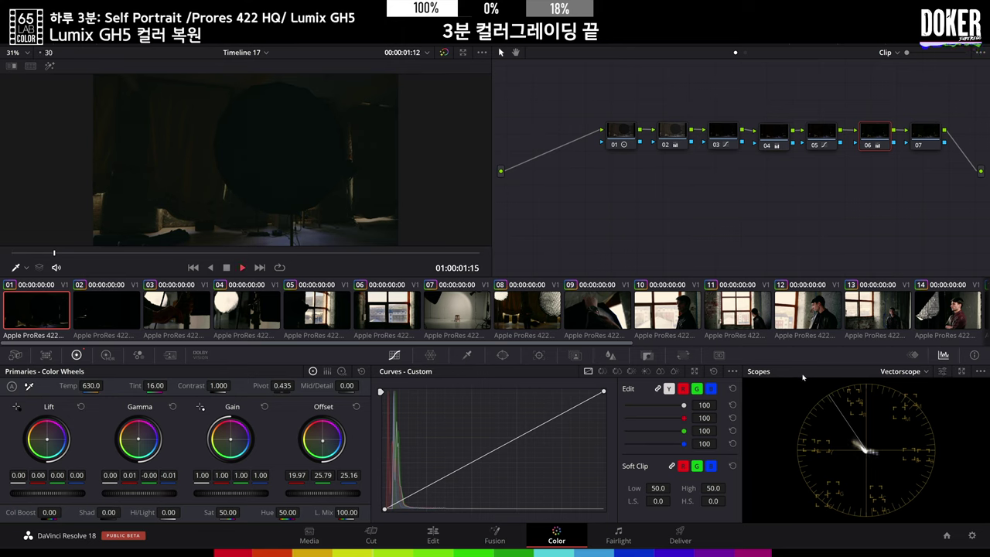
{"action": "key", "text": "space"}
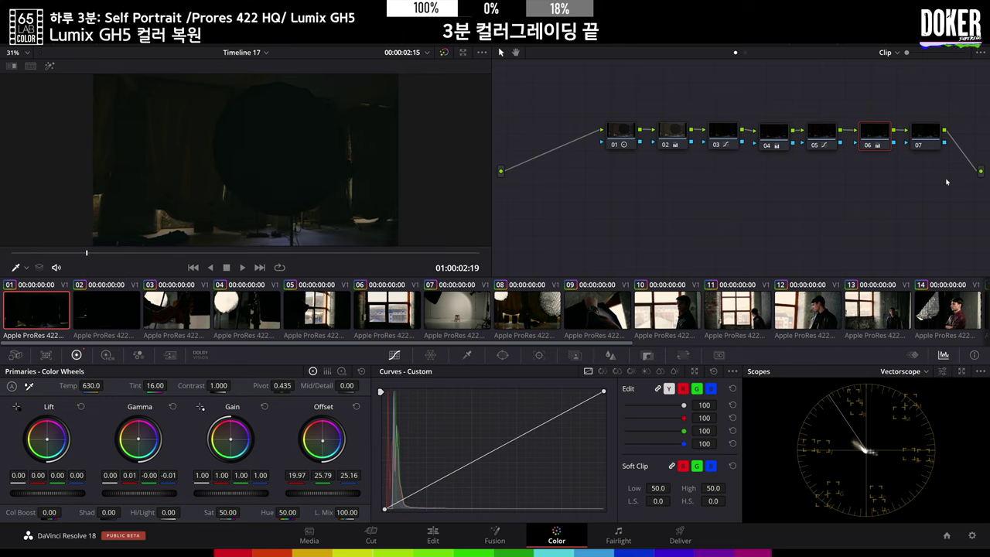
On clip 01, add an outside node from node 07 with an inverted circle window: Size 52.19, Aspect 60.49, Soft 1 42.94.
{"action": "left_click", "coordinate": [920, 140]}
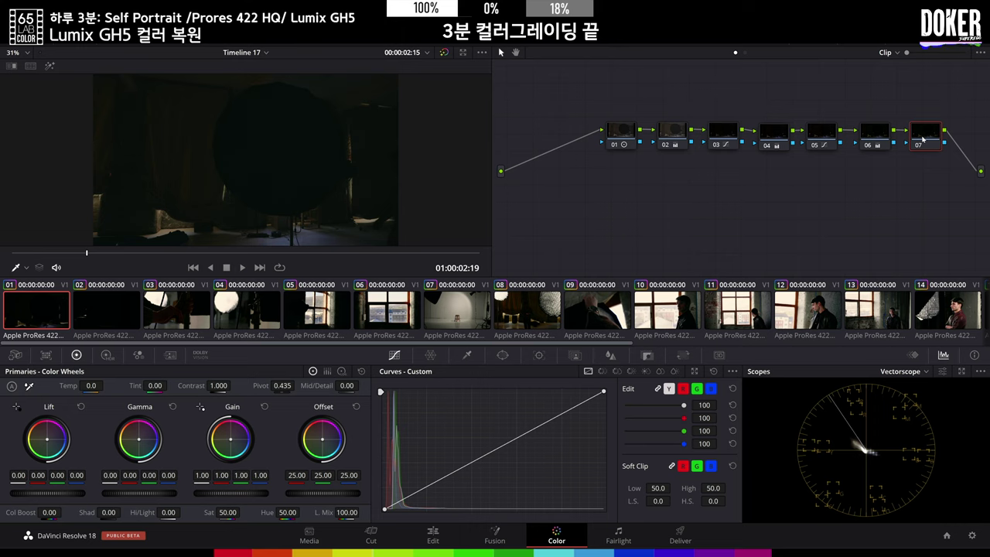
{"action": "key", "text": "alt+o"}
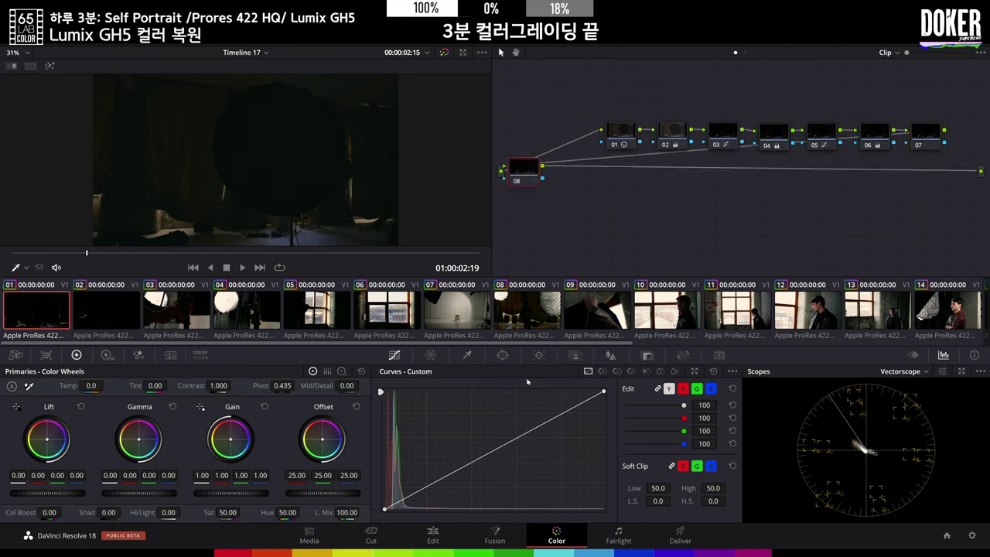
{"action": "left_click", "coordinate": [504, 356]}
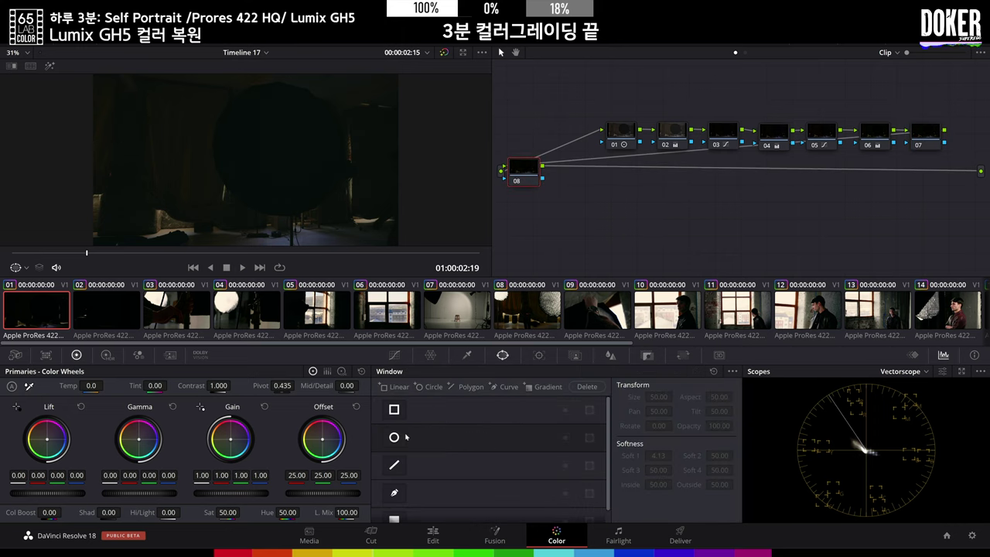
{"action": "left_click", "coordinate": [404, 437]}
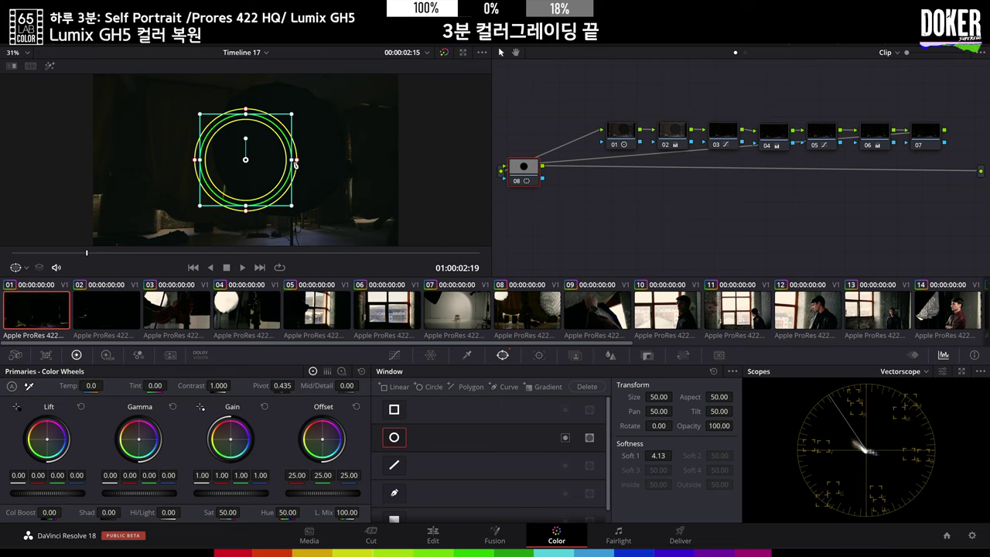
{"action": "left_click_drag", "start_coordinate": [293, 162], "coordinate": [431, 216]}
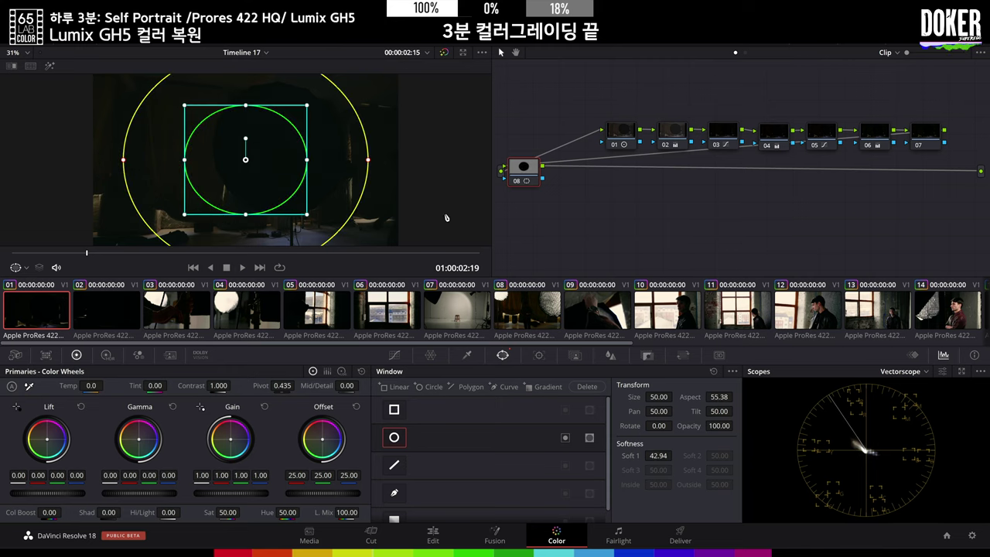
{"action": "left_click_drag", "start_coordinate": [312, 165], "coordinate": [328, 162]}
{"action": "left_click_drag", "start_coordinate": [250, 220], "coordinate": [249, 229]}
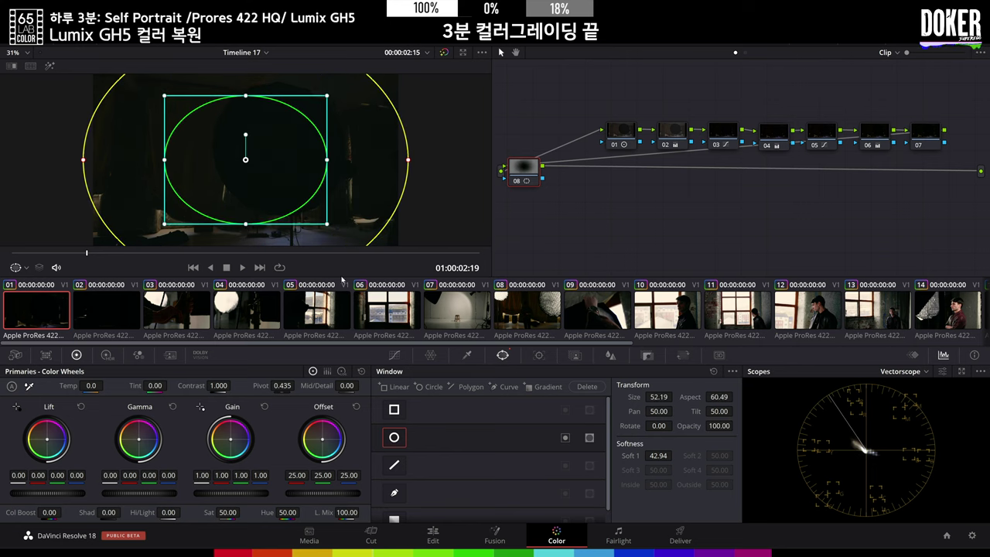
{"action": "left_click", "coordinate": [566, 438]}
Pull the midtones of node 08's custom curve down to darken the vignette, and check it further along clip 01.
{"action": "left_click", "coordinate": [393, 355]}
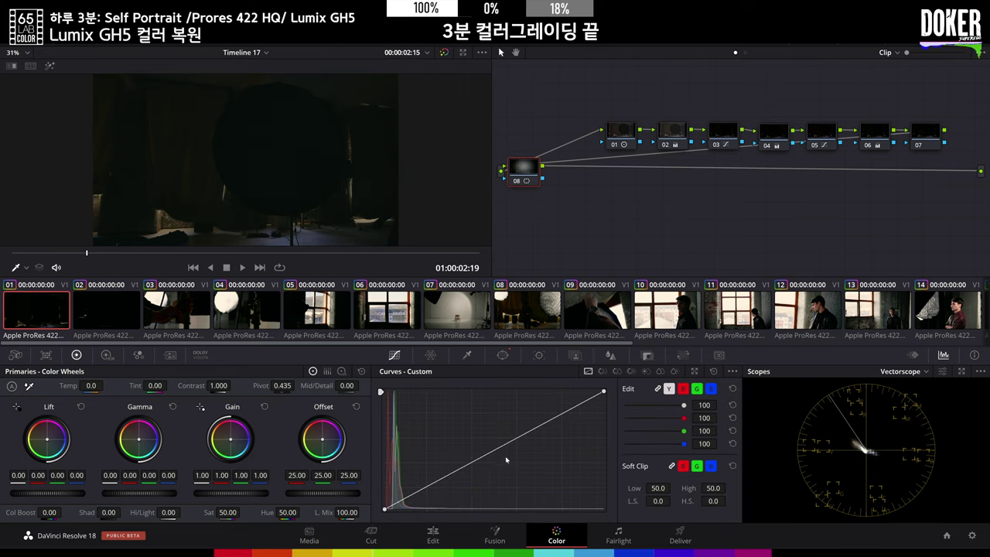
{"action": "left_click_drag", "start_coordinate": [495, 454], "coordinate": [508, 468]}
{"action": "left_click_drag", "start_coordinate": [150, 253], "coordinate": [360, 285]}
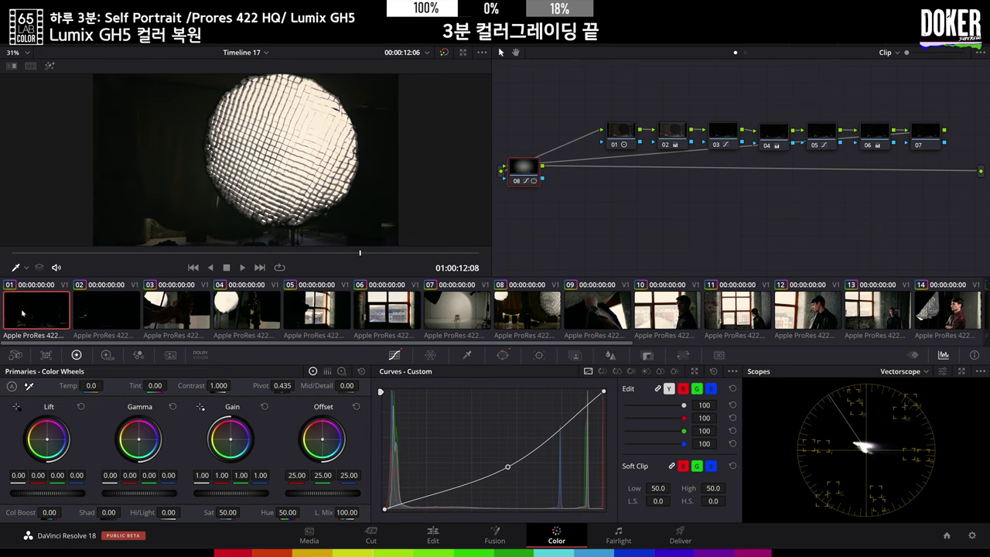
Display clip 01's node graph in a separate window and copy its vignette node 08 onto node 07 of clip 02.
{"action": "right_click", "coordinate": [31, 311]}
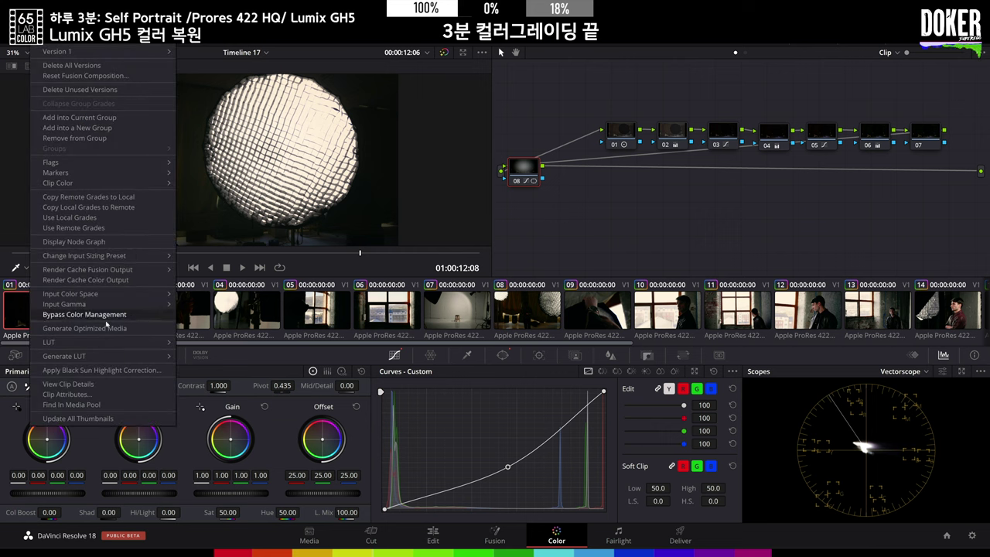
{"action": "left_click", "coordinate": [119, 242]}
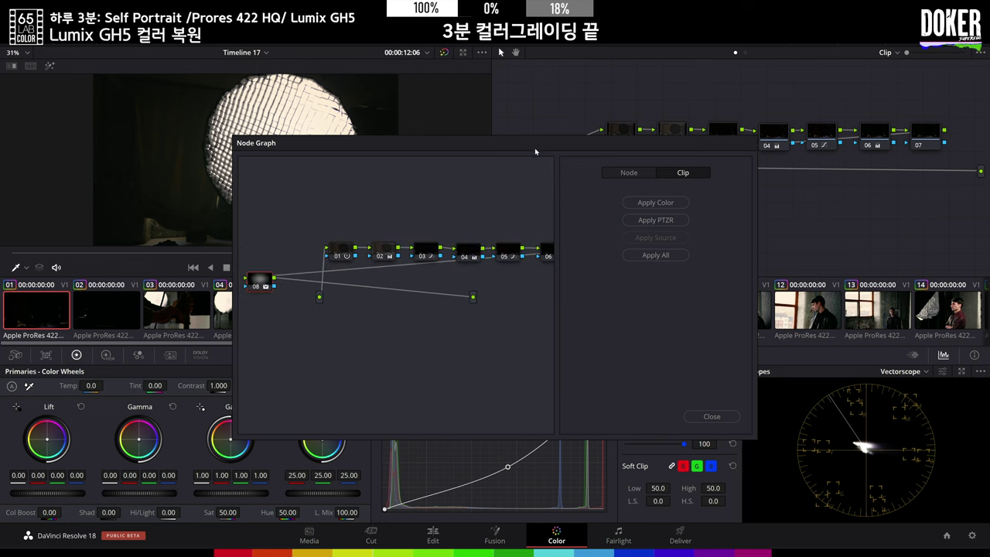
{"action": "left_click_drag", "start_coordinate": [536, 152], "coordinate": [529, 370]}
{"action": "left_click", "coordinate": [121, 318]}
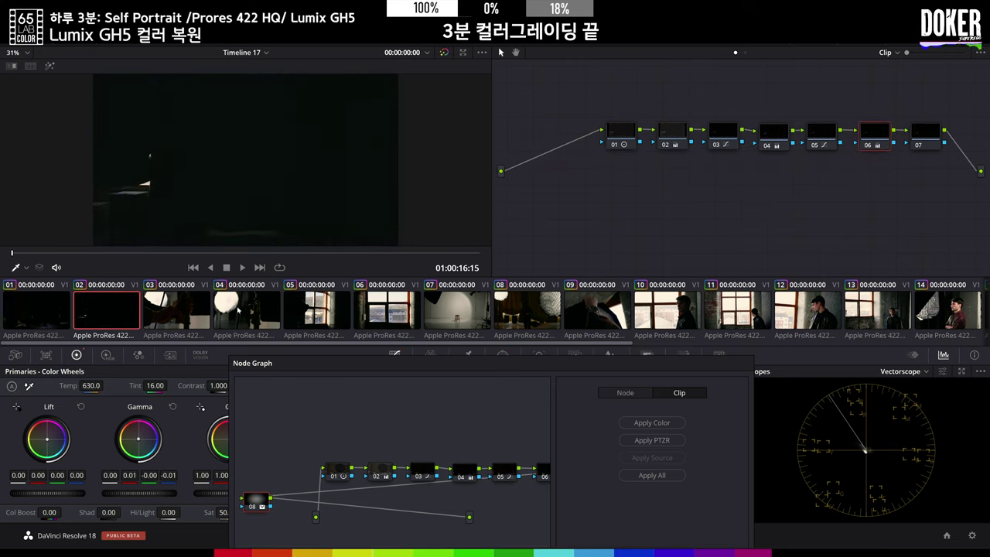
{"action": "left_click", "coordinate": [927, 133]}
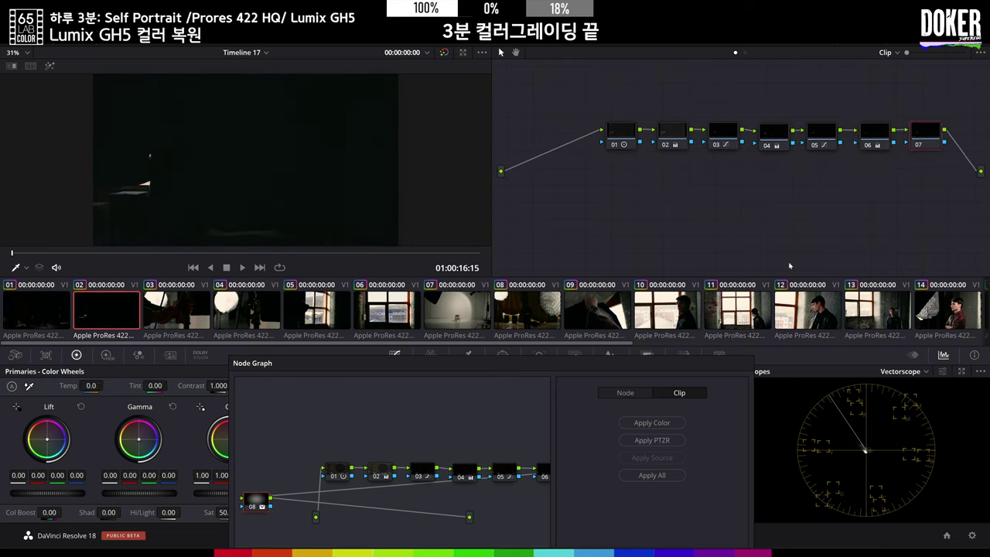
{"action": "left_click_drag", "start_coordinate": [260, 505], "coordinate": [933, 138]}
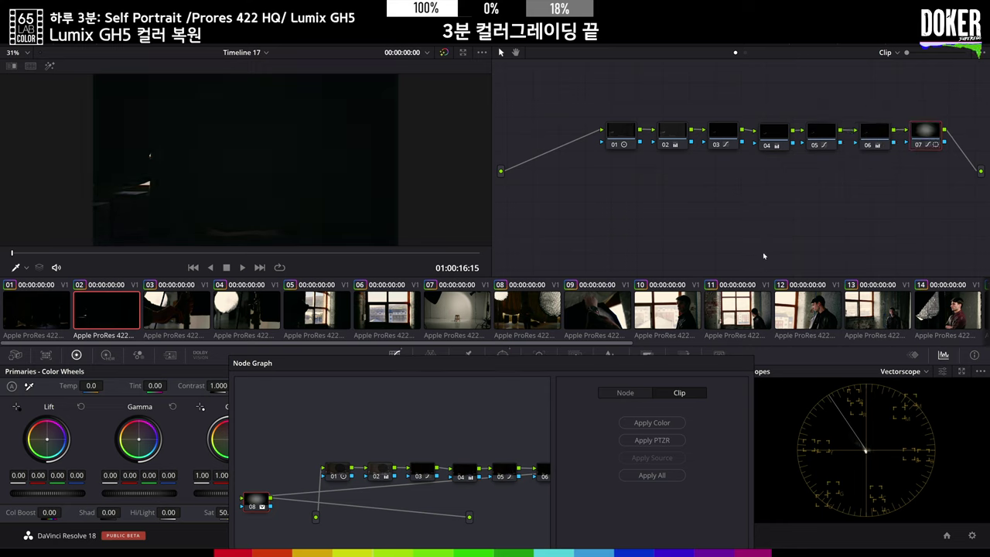
Copy vignette node 08 from clip 01's node graph onto node 07 of clips 03, 04 and 05.
{"action": "left_click", "coordinate": [179, 319]}
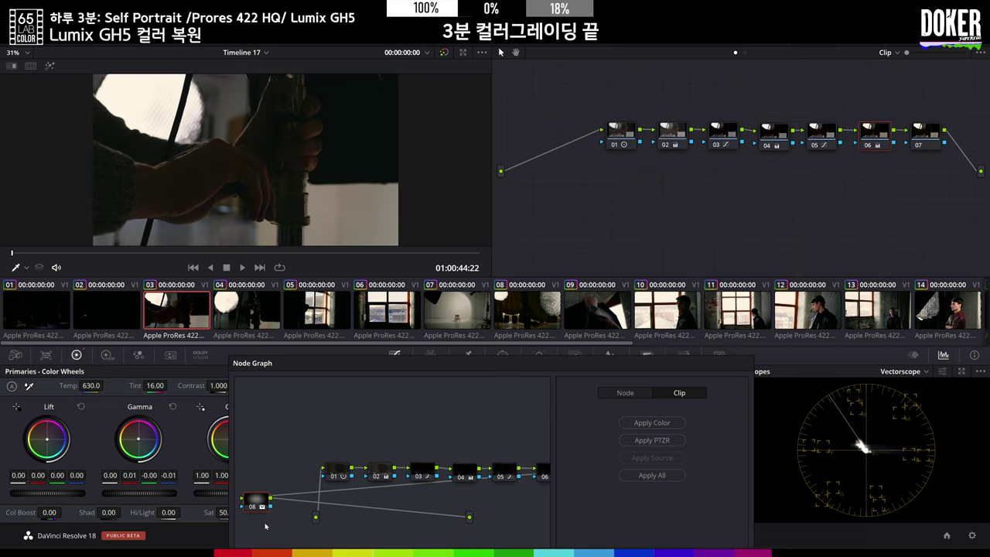
{"action": "left_click_drag", "start_coordinate": [260, 505], "coordinate": [928, 135]}
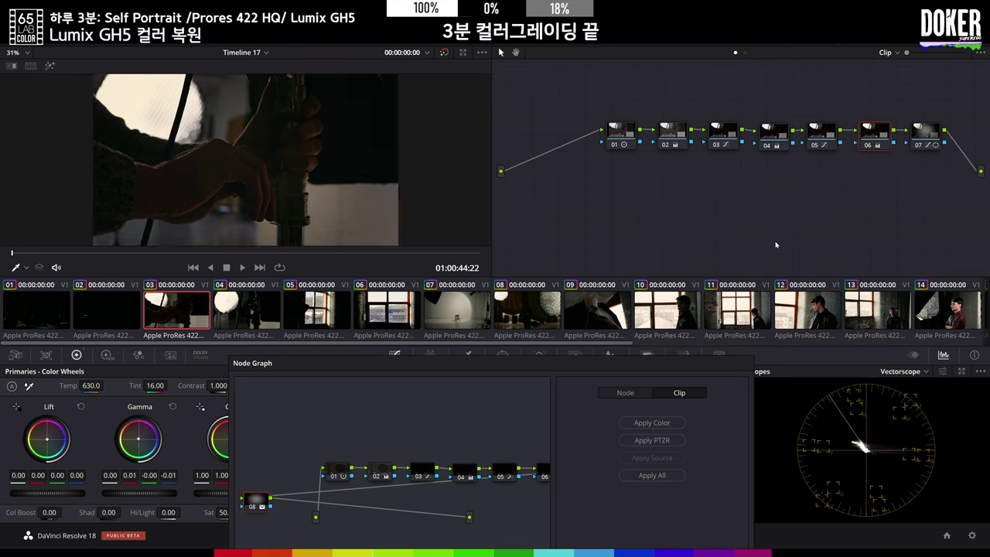
{"action": "left_click", "coordinate": [244, 317]}
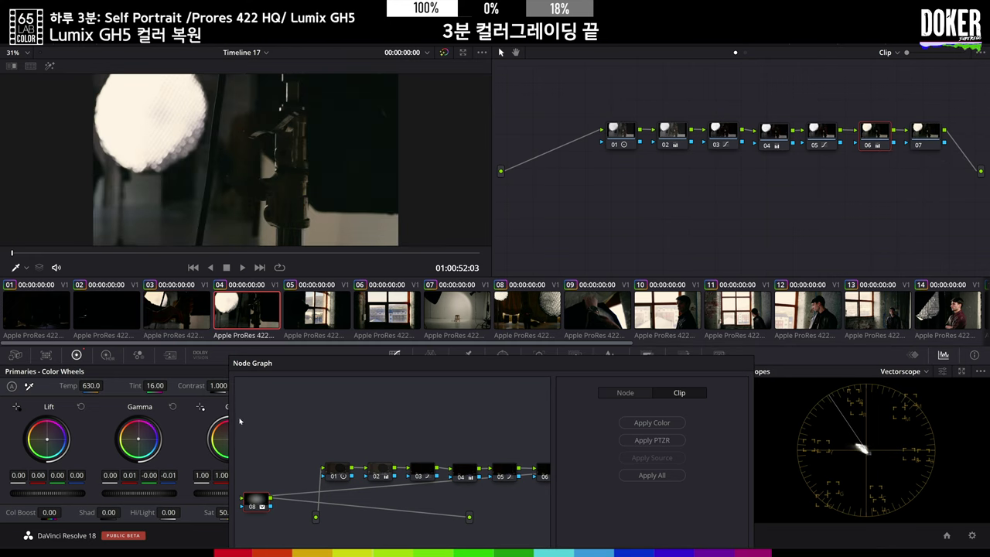
{"action": "left_click_drag", "start_coordinate": [264, 506], "coordinate": [930, 137]}
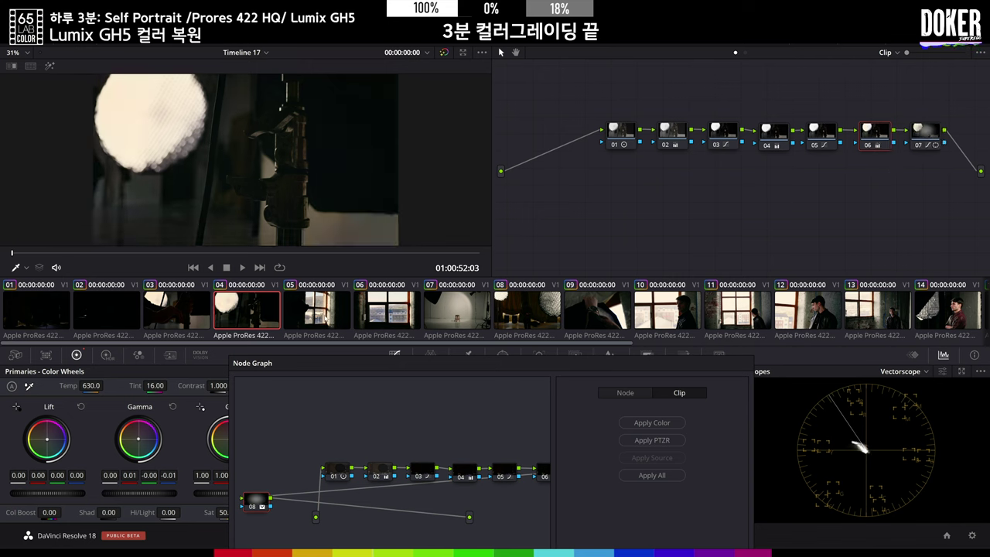
{"action": "key", "text": "Down"}
{"action": "left_click_drag", "start_coordinate": [257, 504], "coordinate": [930, 137]}
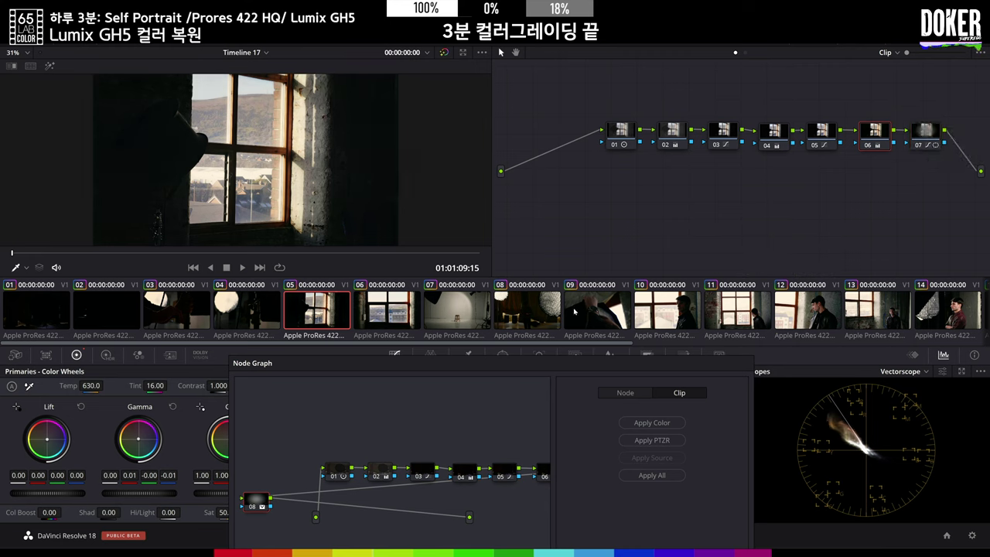
Copy vignette node 08 from clip 01's node graph onto node 07 of clips 06, 07 and 08.
{"action": "left_click", "coordinate": [404, 324]}
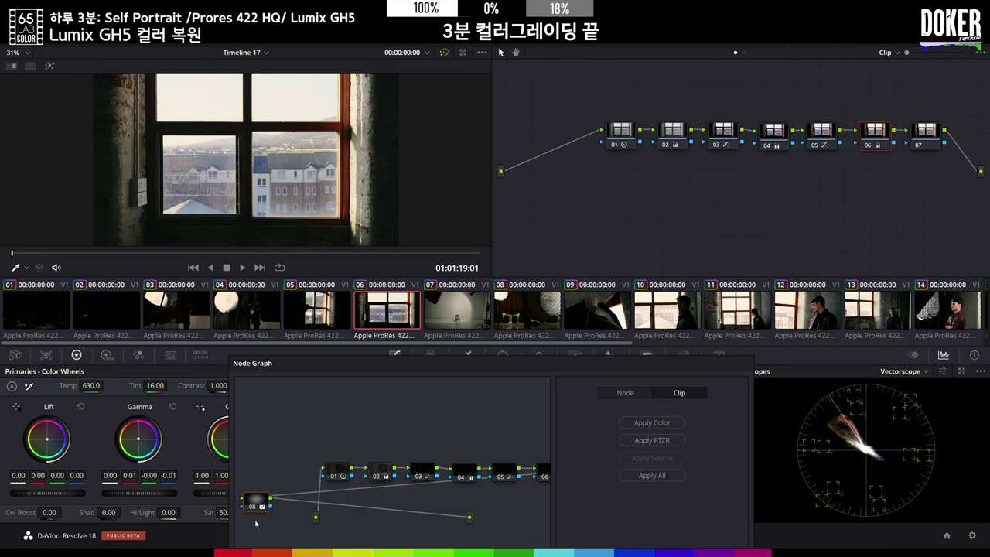
{"action": "left_click_drag", "start_coordinate": [257, 506], "coordinate": [931, 138]}
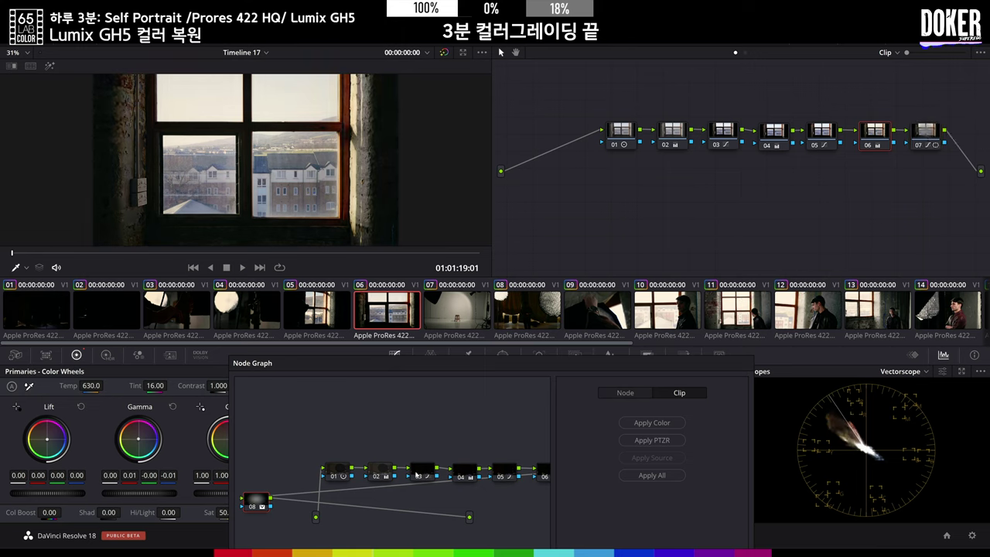
{"action": "left_click", "coordinate": [466, 326]}
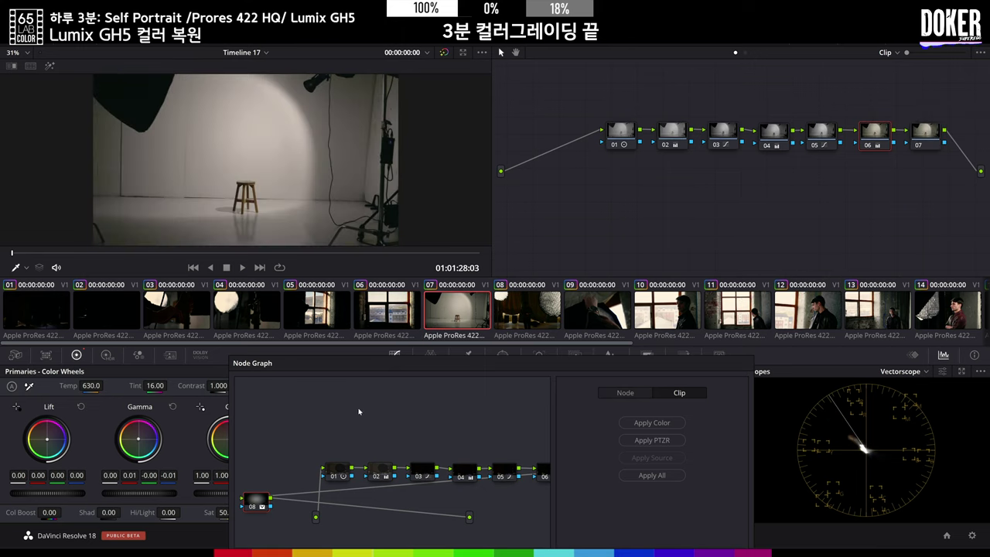
{"action": "left_click_drag", "start_coordinate": [257, 503], "coordinate": [947, 135]}
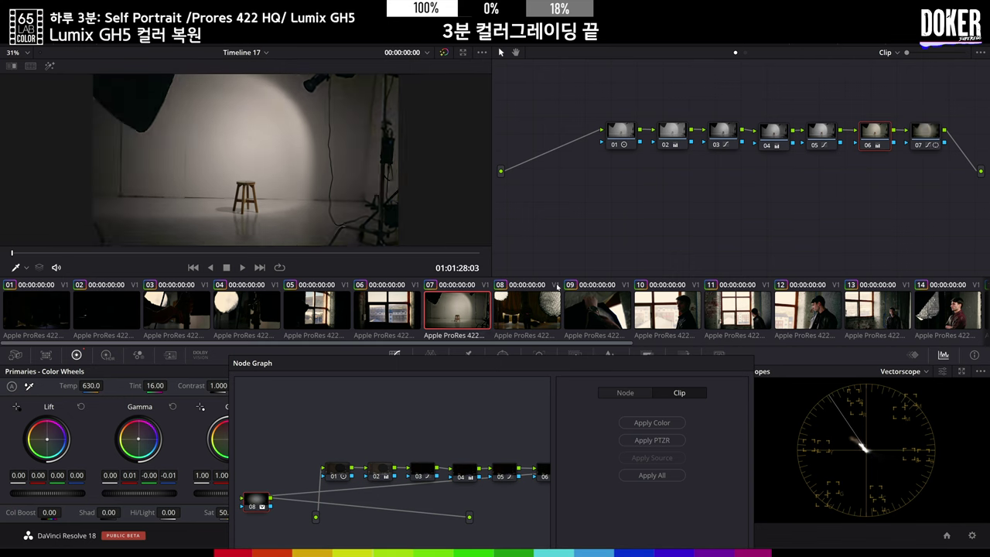
{"action": "left_click", "coordinate": [517, 326]}
{"action": "left_click_drag", "start_coordinate": [257, 505], "coordinate": [927, 135]}
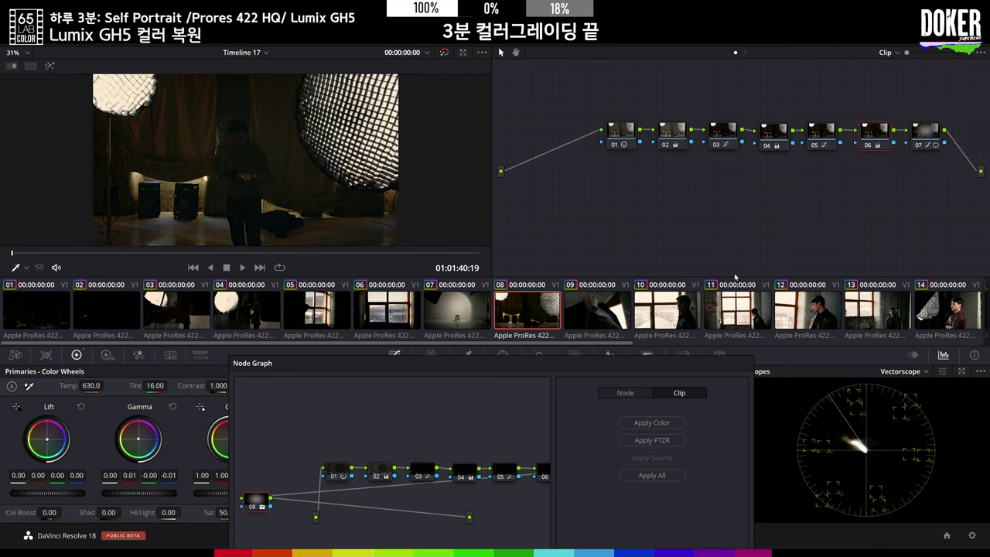
Copy vignette node 08 from clip 01's node graph onto node 07 of clips 09, 10 and 11.
{"action": "left_click", "coordinate": [610, 332]}
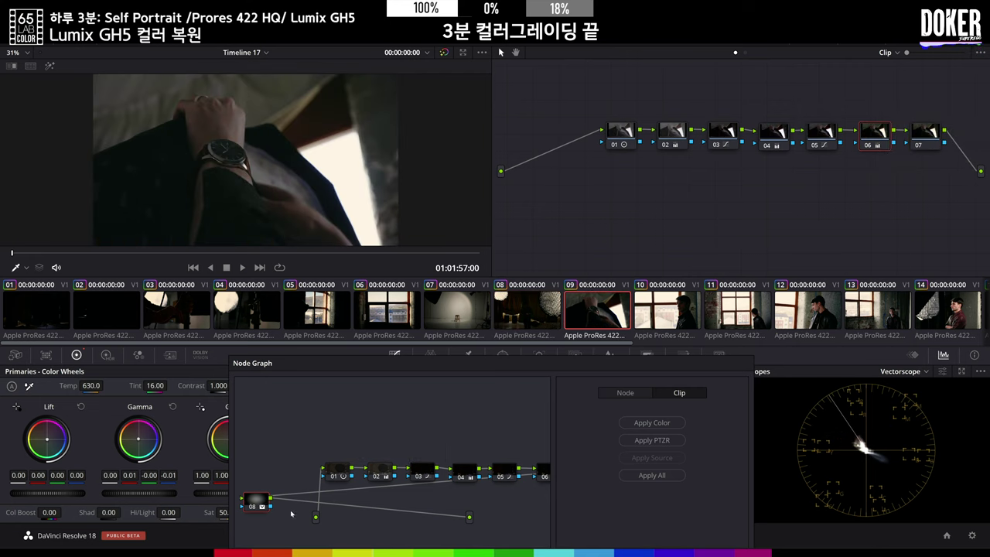
{"action": "left_click_drag", "start_coordinate": [267, 509], "coordinate": [931, 143]}
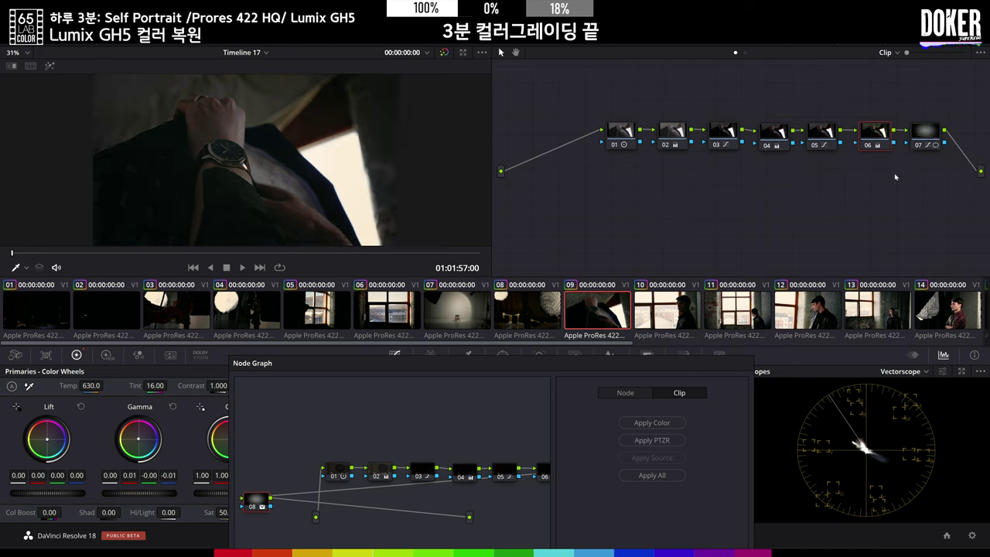
{"action": "left_click", "coordinate": [662, 317]}
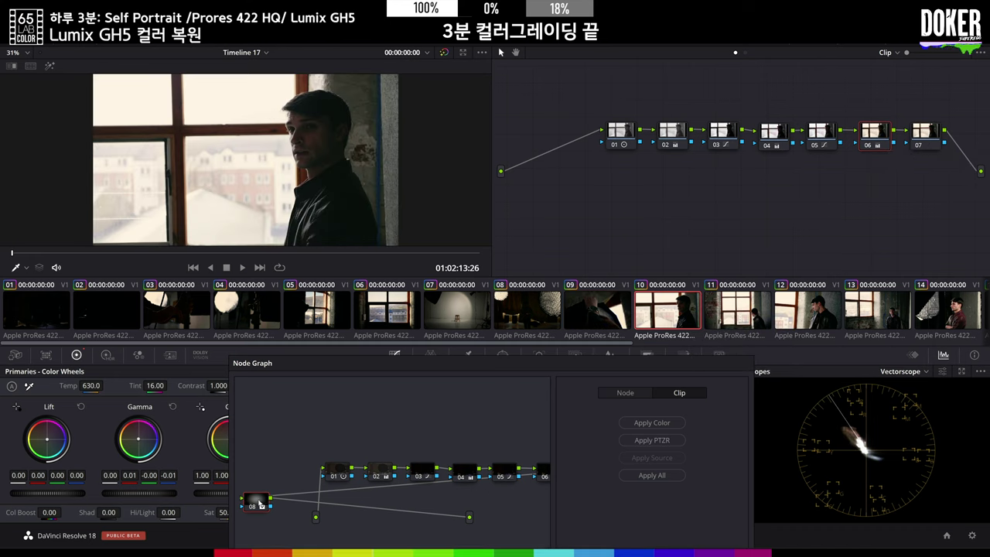
{"action": "left_click_drag", "start_coordinate": [261, 505], "coordinate": [931, 140]}
{"action": "left_click", "coordinate": [743, 310]}
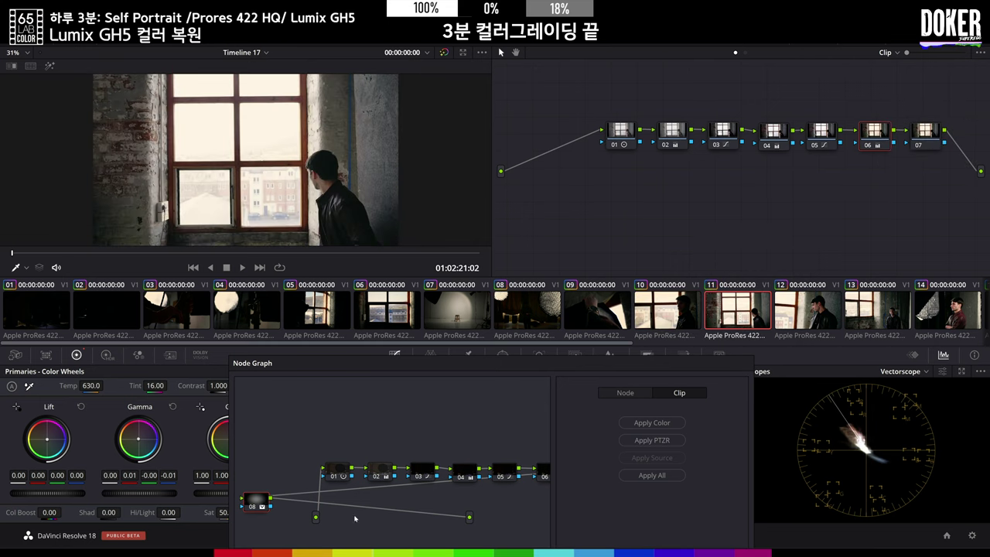
{"action": "left_click_drag", "start_coordinate": [263, 502], "coordinate": [929, 146]}
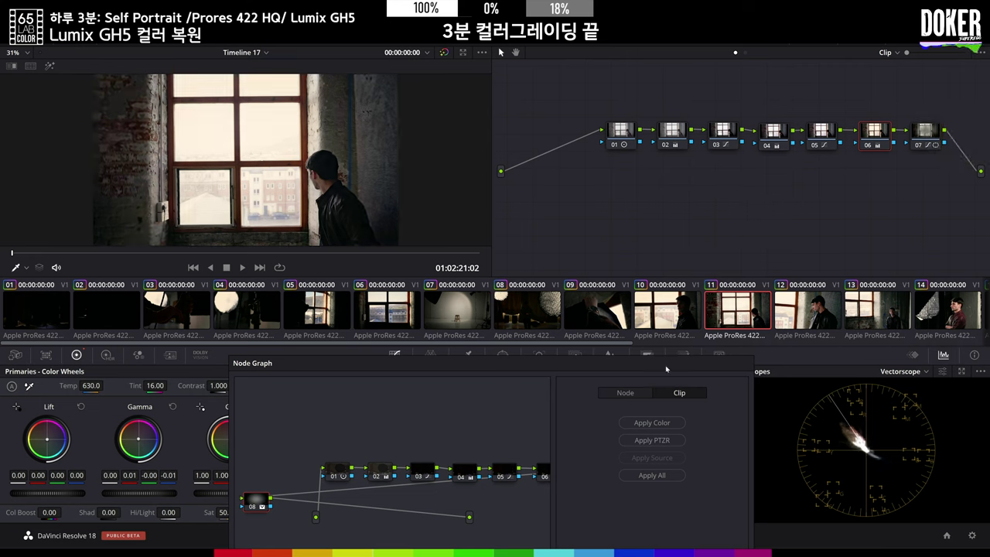
Copy vignette node 08 from clip 01's node graph onto node 07 of clips 12, 13 and 14.
{"action": "left_click", "coordinate": [804, 317]}
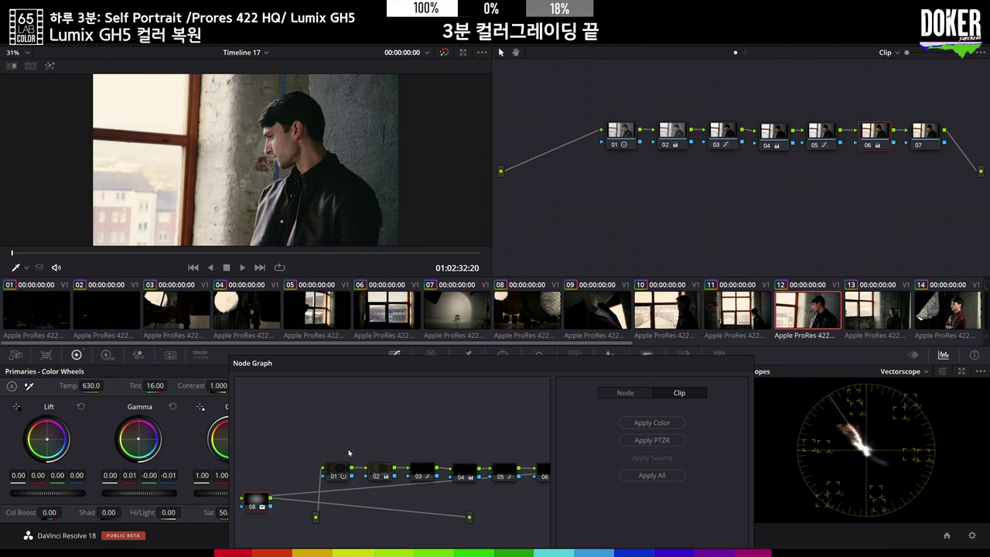
{"action": "left_click_drag", "start_coordinate": [267, 504], "coordinate": [933, 140]}
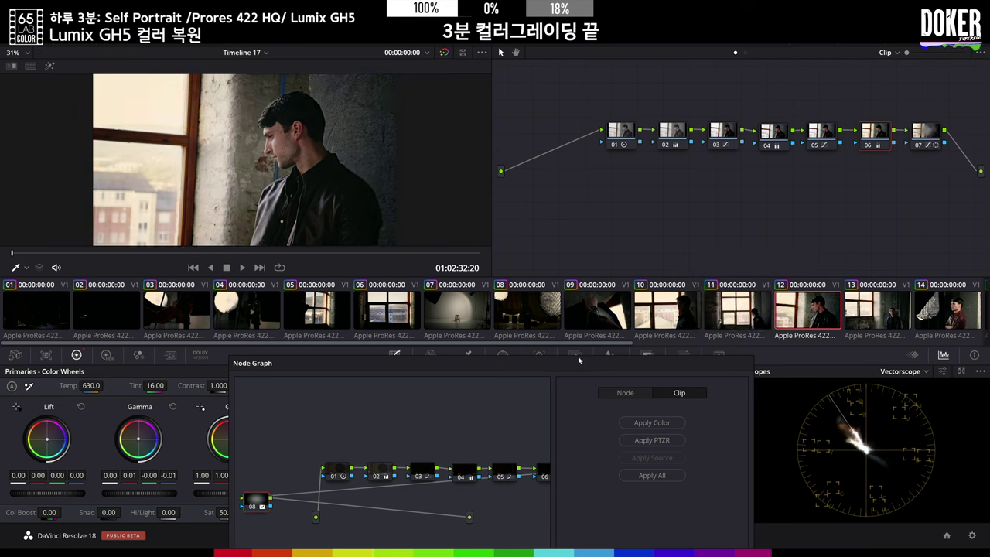
{"action": "left_click_drag", "start_coordinate": [547, 347], "coordinate": [807, 347]}
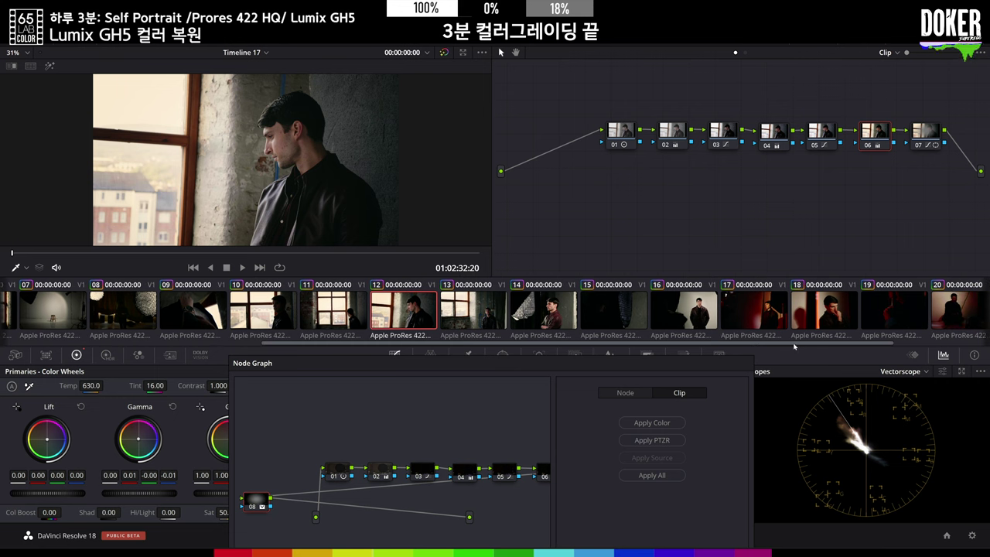
{"action": "left_click", "coordinate": [487, 314]}
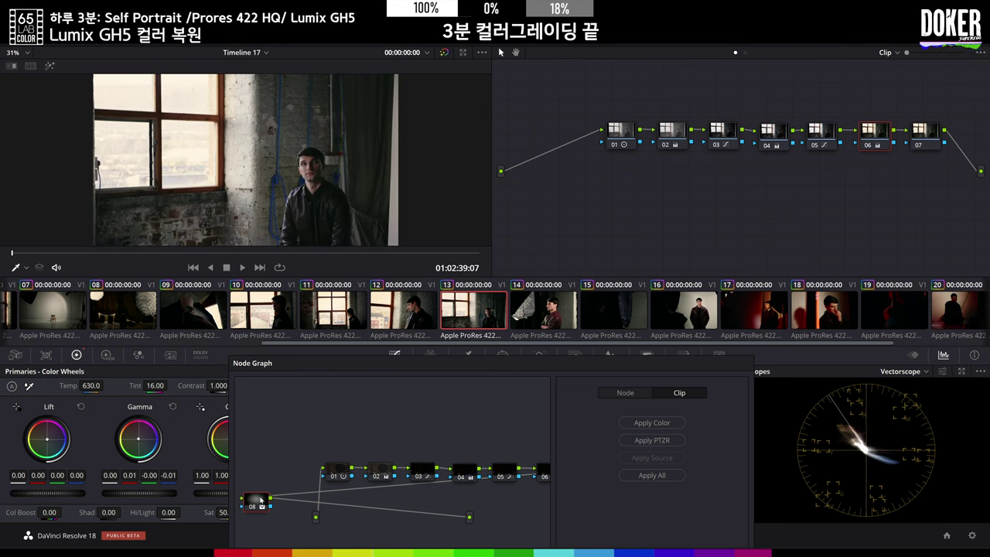
{"action": "left_click_drag", "start_coordinate": [254, 507], "coordinate": [926, 141]}
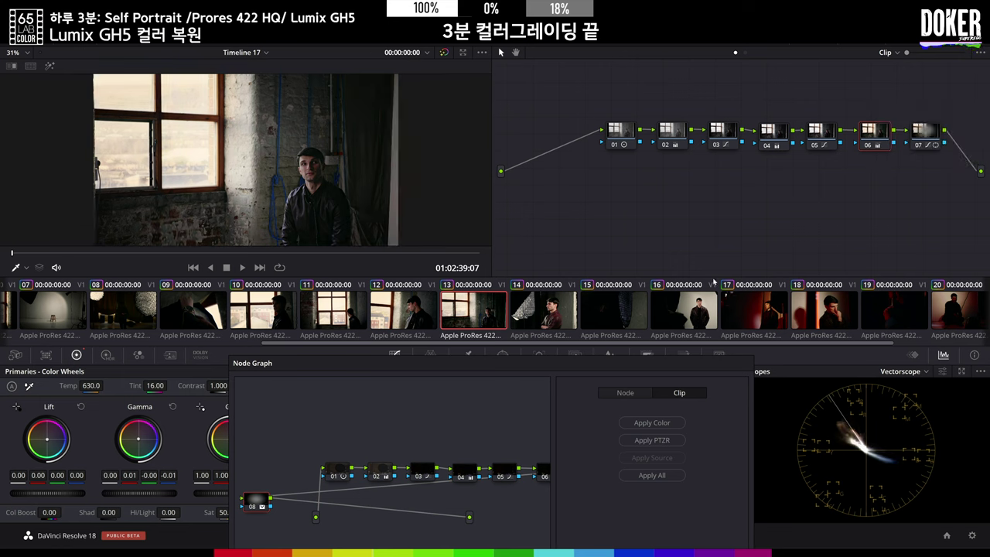
{"action": "left_click", "coordinate": [554, 324]}
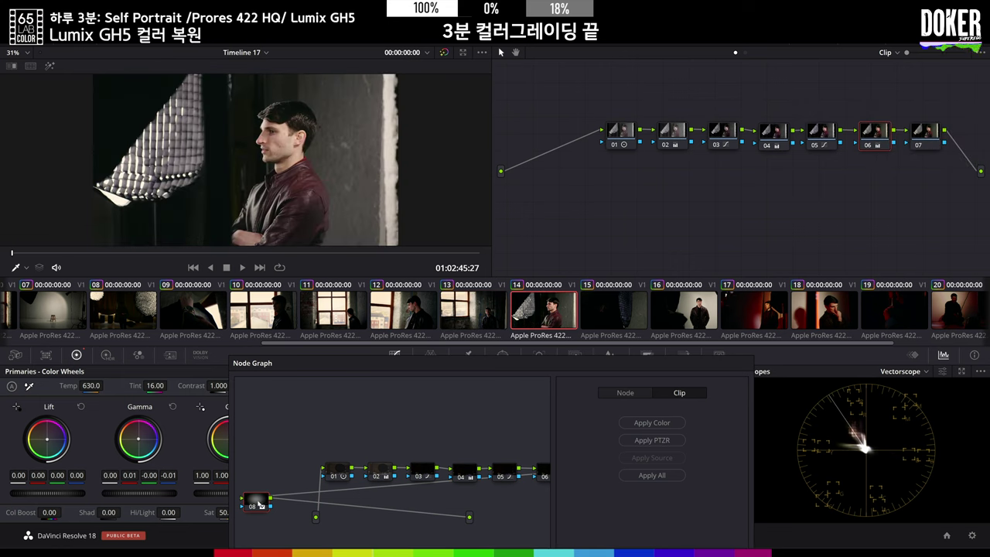
{"action": "left_click_drag", "start_coordinate": [259, 504], "coordinate": [932, 139]}
Copy vignette node 08 from clip 01's node graph onto node 07 of clips 15 and 16.
{"action": "left_click", "coordinate": [613, 320]}
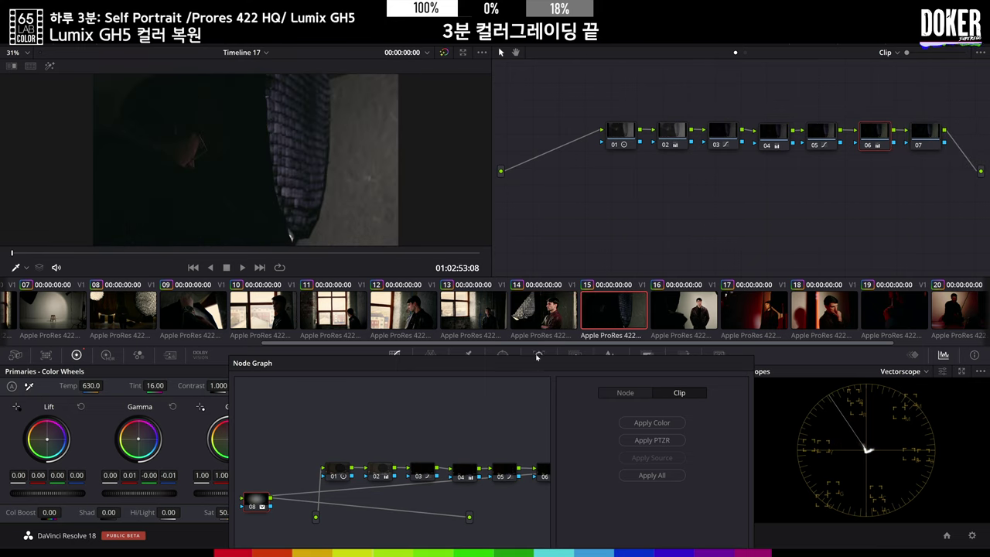
{"action": "left_click_drag", "start_coordinate": [261, 501], "coordinate": [927, 139]}
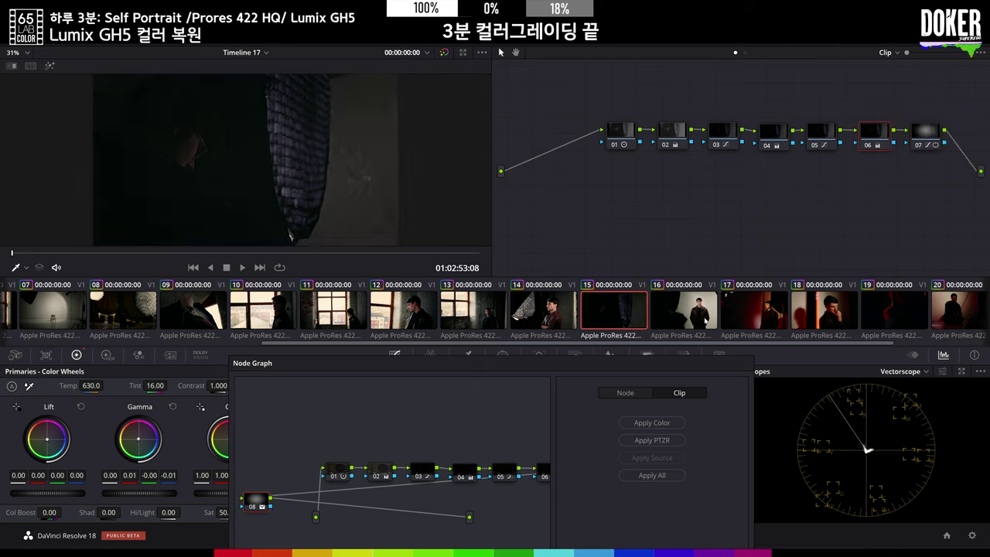
{"action": "left_click", "coordinate": [658, 338]}
{"action": "left_click_drag", "start_coordinate": [260, 501], "coordinate": [928, 135]}
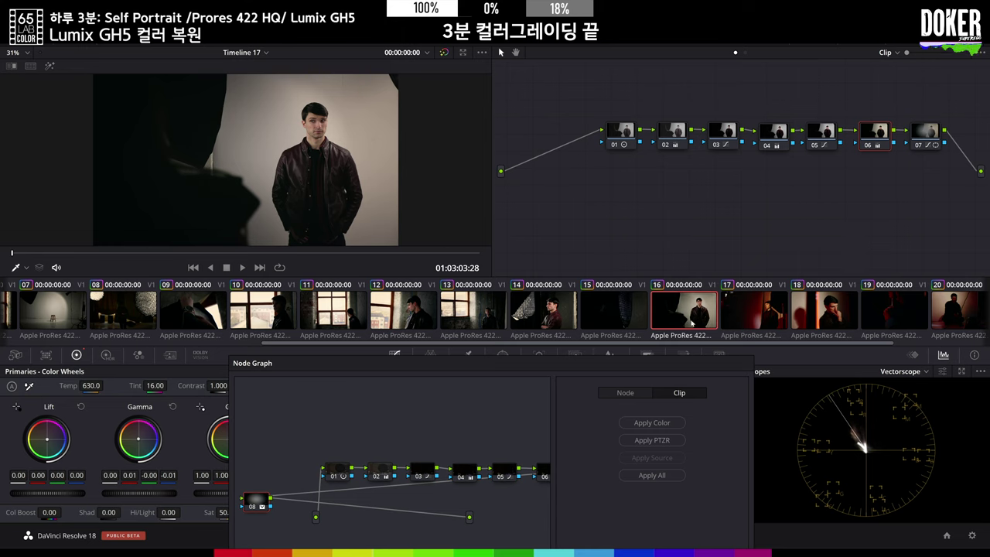
Apply clip 16's complete grade, including its vignette, to clip 17.
{"action": "left_click", "coordinate": [759, 333]}
{"action": "scroll", "coordinate": [757, 344], "scroll_direction": "right", "scroll_amount": 3}
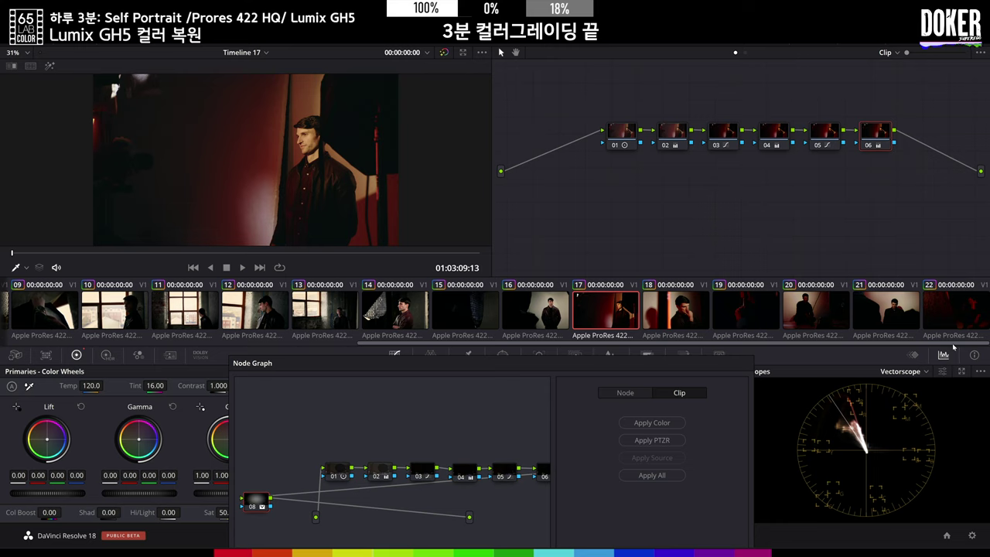
{"action": "middle_click", "coordinate": [542, 317]}
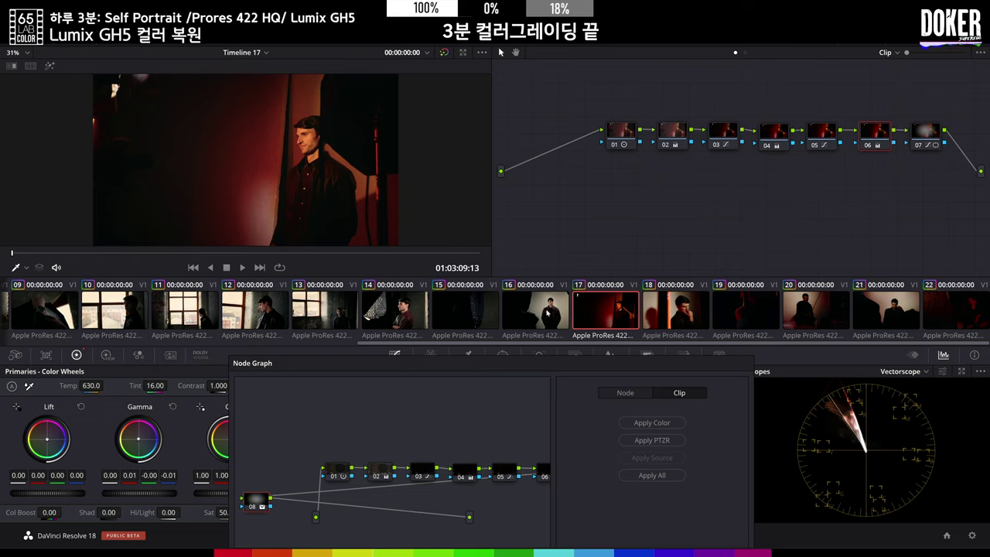
Close the separate node graph window and raise the midtone point of node 05's custom curve on clip 17.
{"action": "left_click", "coordinate": [724, 135]}
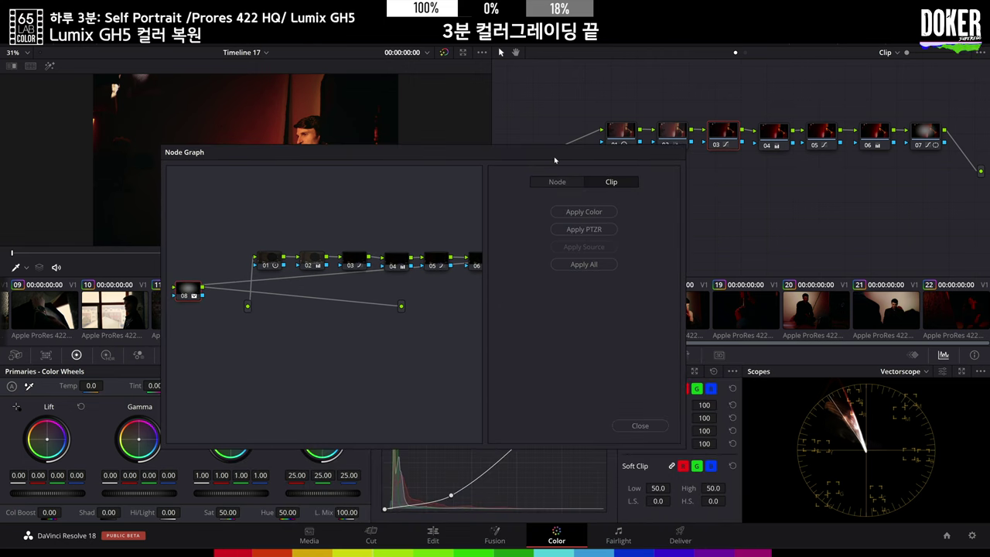
{"action": "left_click", "coordinate": [640, 425]}
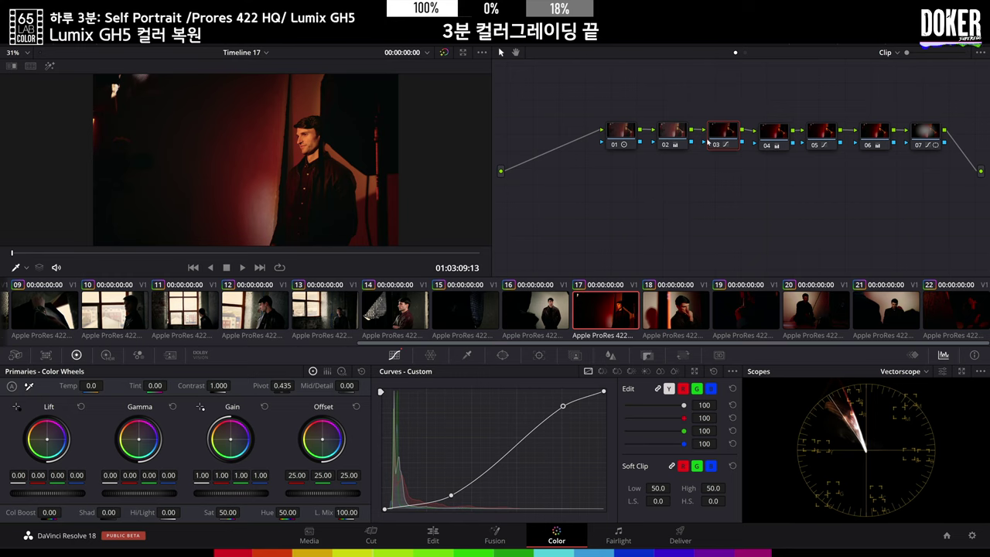
{"action": "left_click", "coordinate": [824, 136]}
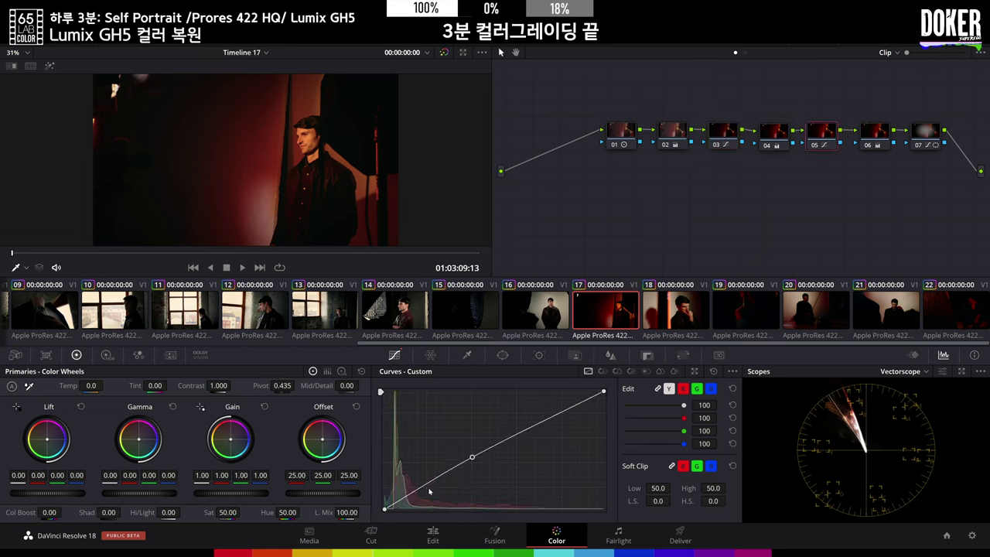
{"action": "left_click_drag", "start_coordinate": [471, 459], "coordinate": [461, 456]}
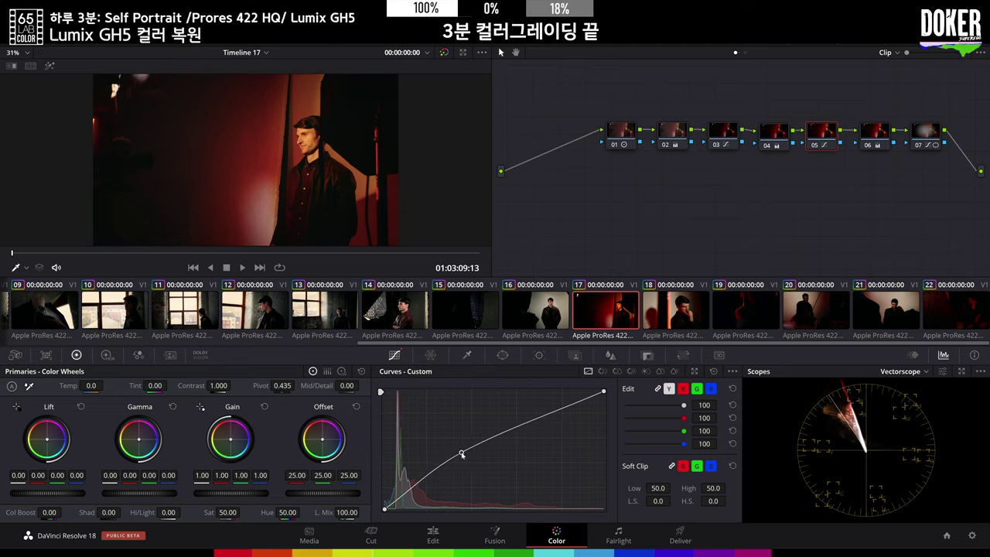
Apply clip 17's adjusted grade to clips 18 through 22, one after another.
{"action": "left_click", "coordinate": [657, 314]}
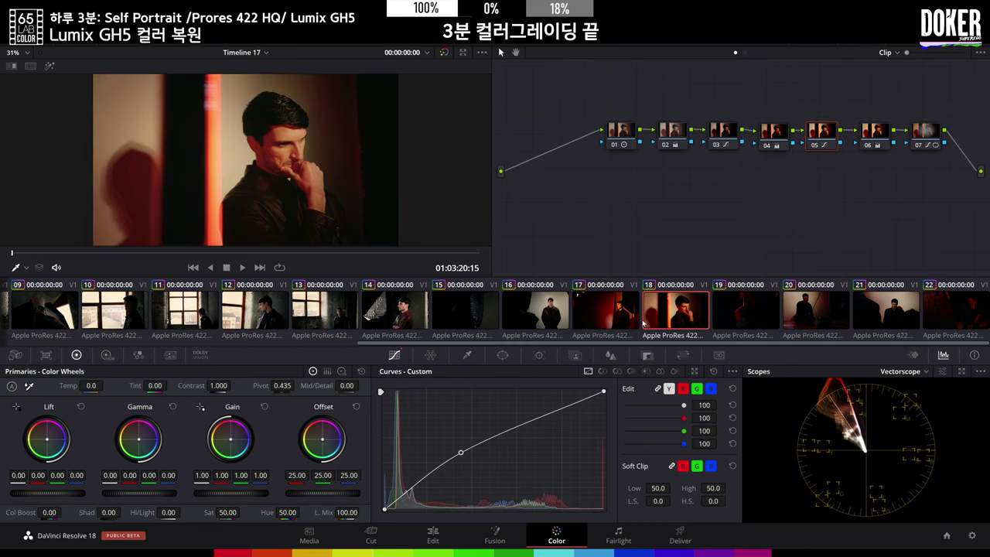
{"action": "left_click", "coordinate": [730, 307]}
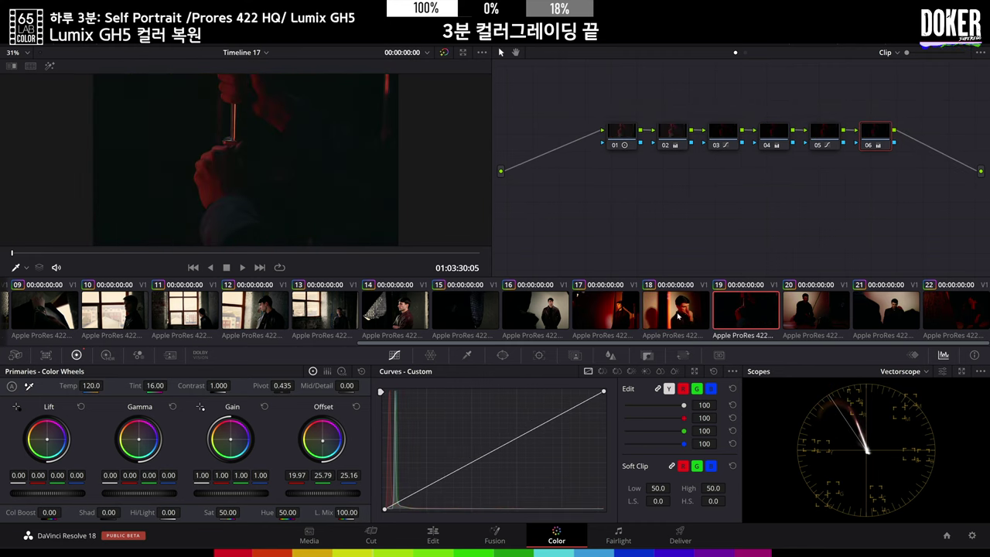
{"action": "left_click", "coordinate": [813, 308]}
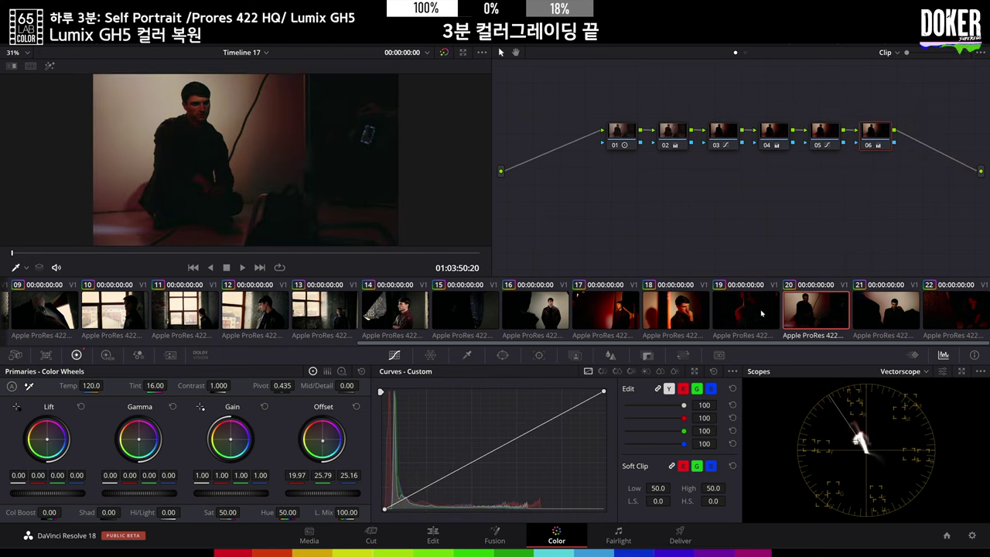
{"action": "left_click", "coordinate": [876, 307]}
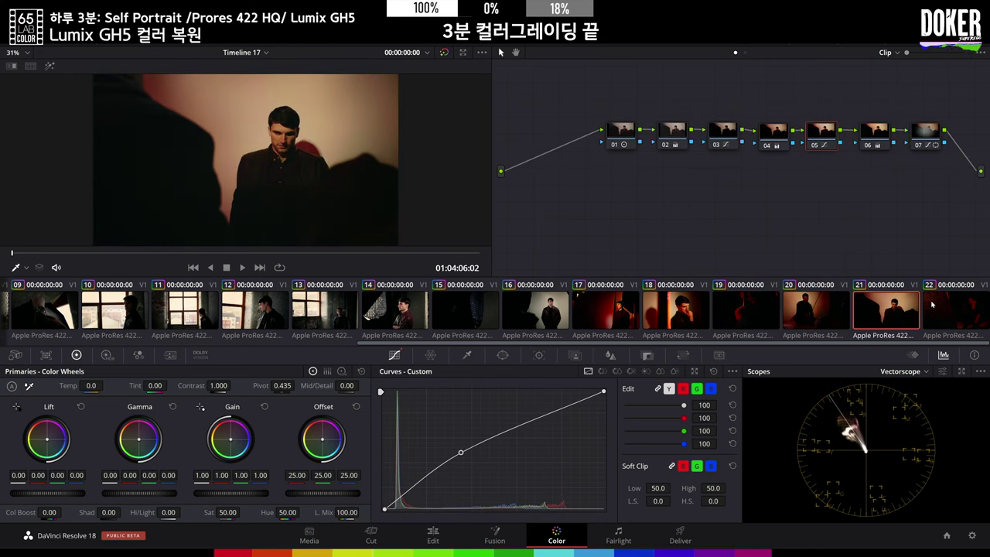
{"action": "left_click", "coordinate": [954, 307]}
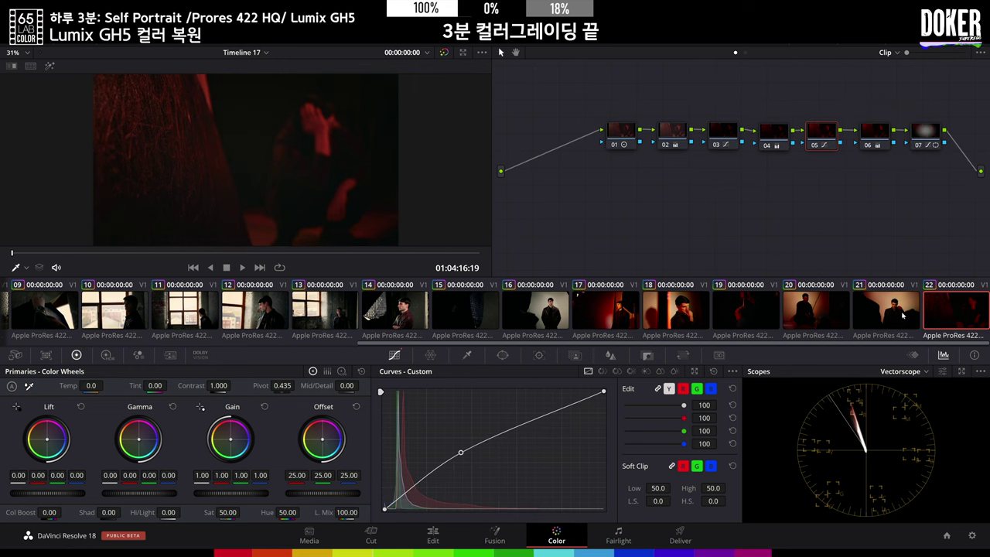
Return to clip 01, turn on split screen in the viewer and open its list of comparison modes.
{"action": "left_click_drag", "start_coordinate": [747, 345], "coordinate": [148, 388]}
{"action": "left_click", "coordinate": [53, 328]}
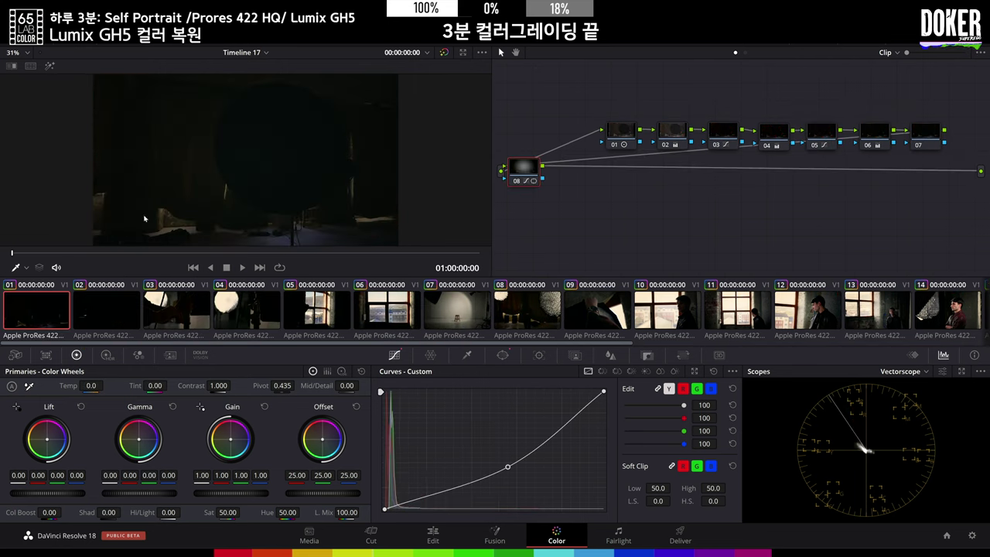
{"action": "left_click", "coordinate": [31, 66]}
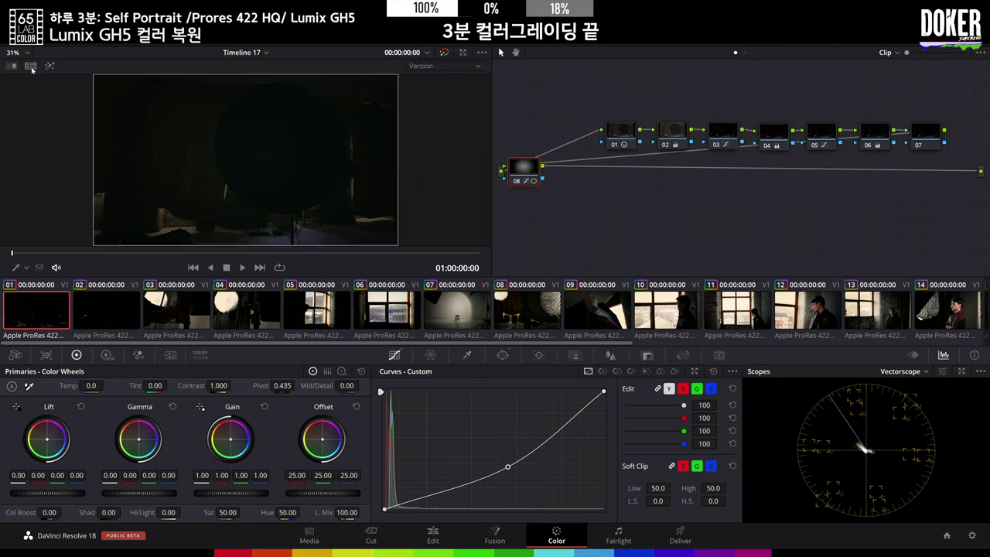
{"action": "left_click", "coordinate": [450, 67]}
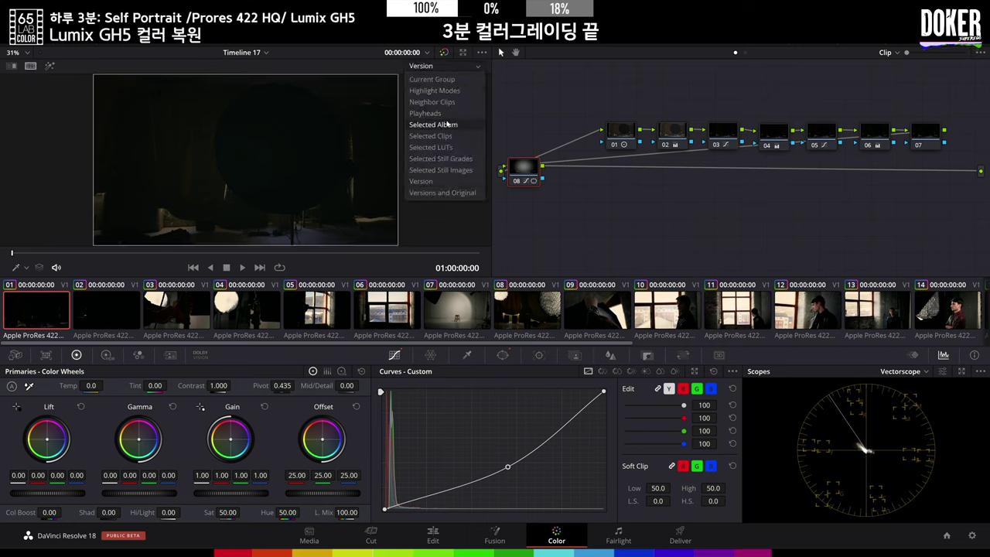